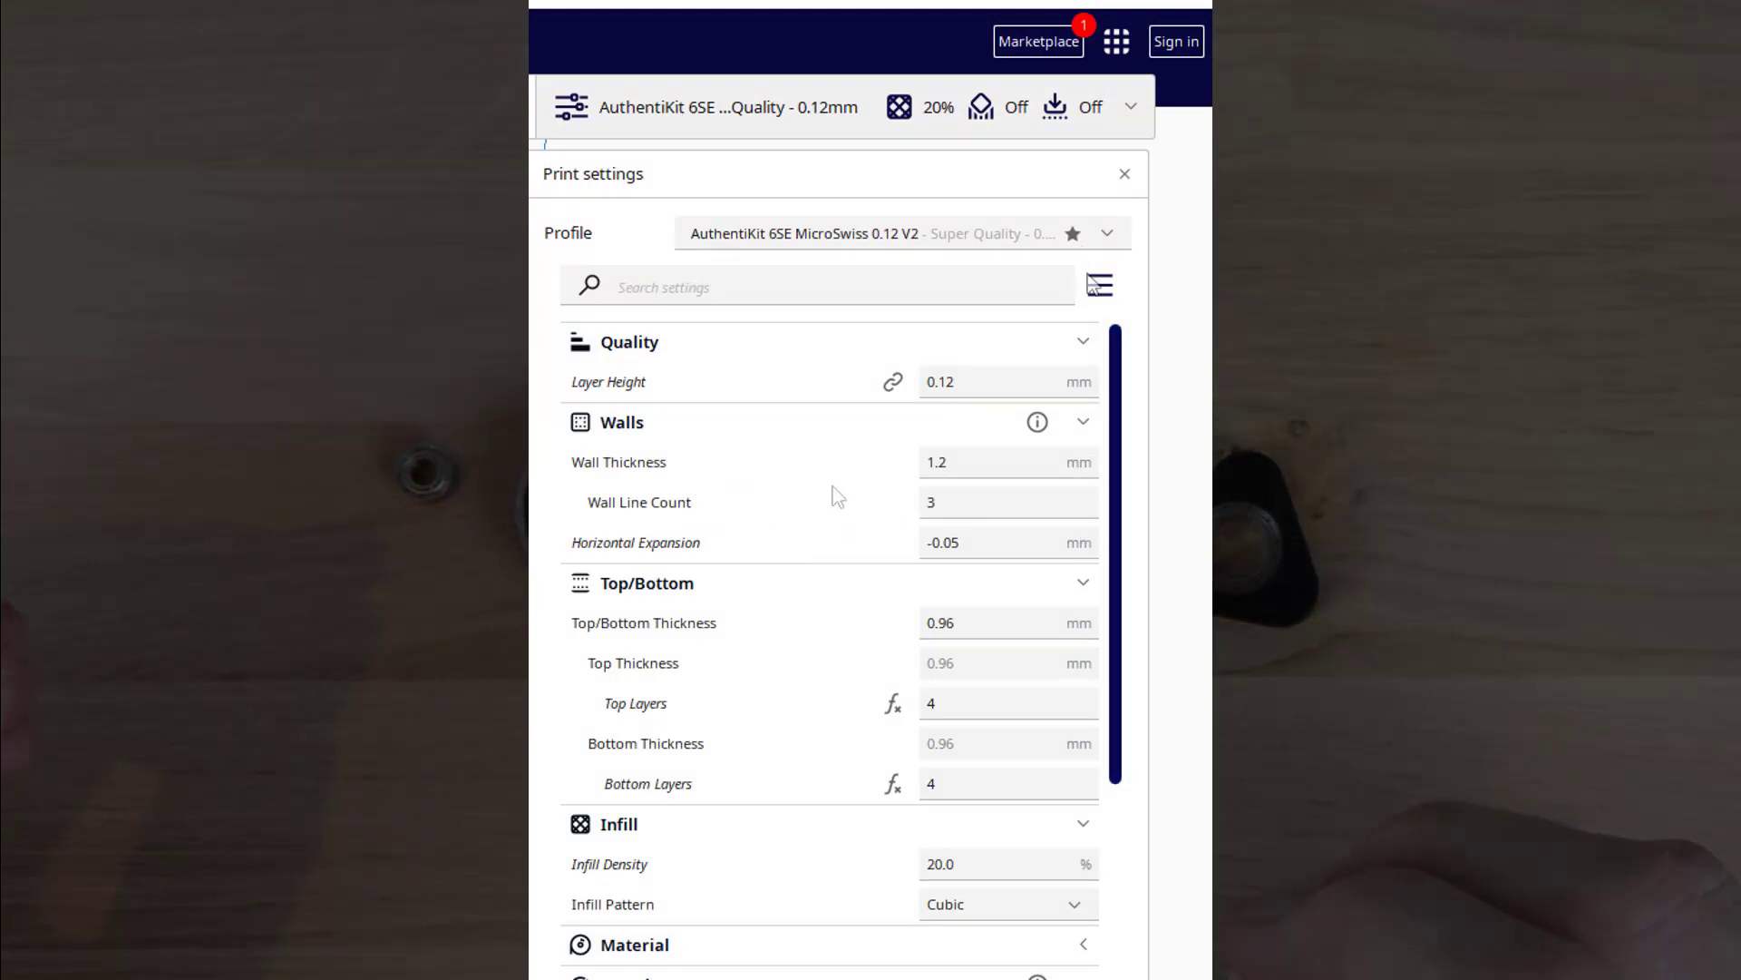
# Scroll the Basic settings list to review the 1.2 mm, 3-line walls and 0.96 mm top/bottom thickness
pyautogui.scroll(-2, 839, 497)
pyautogui.scroll(2, 842, 486)
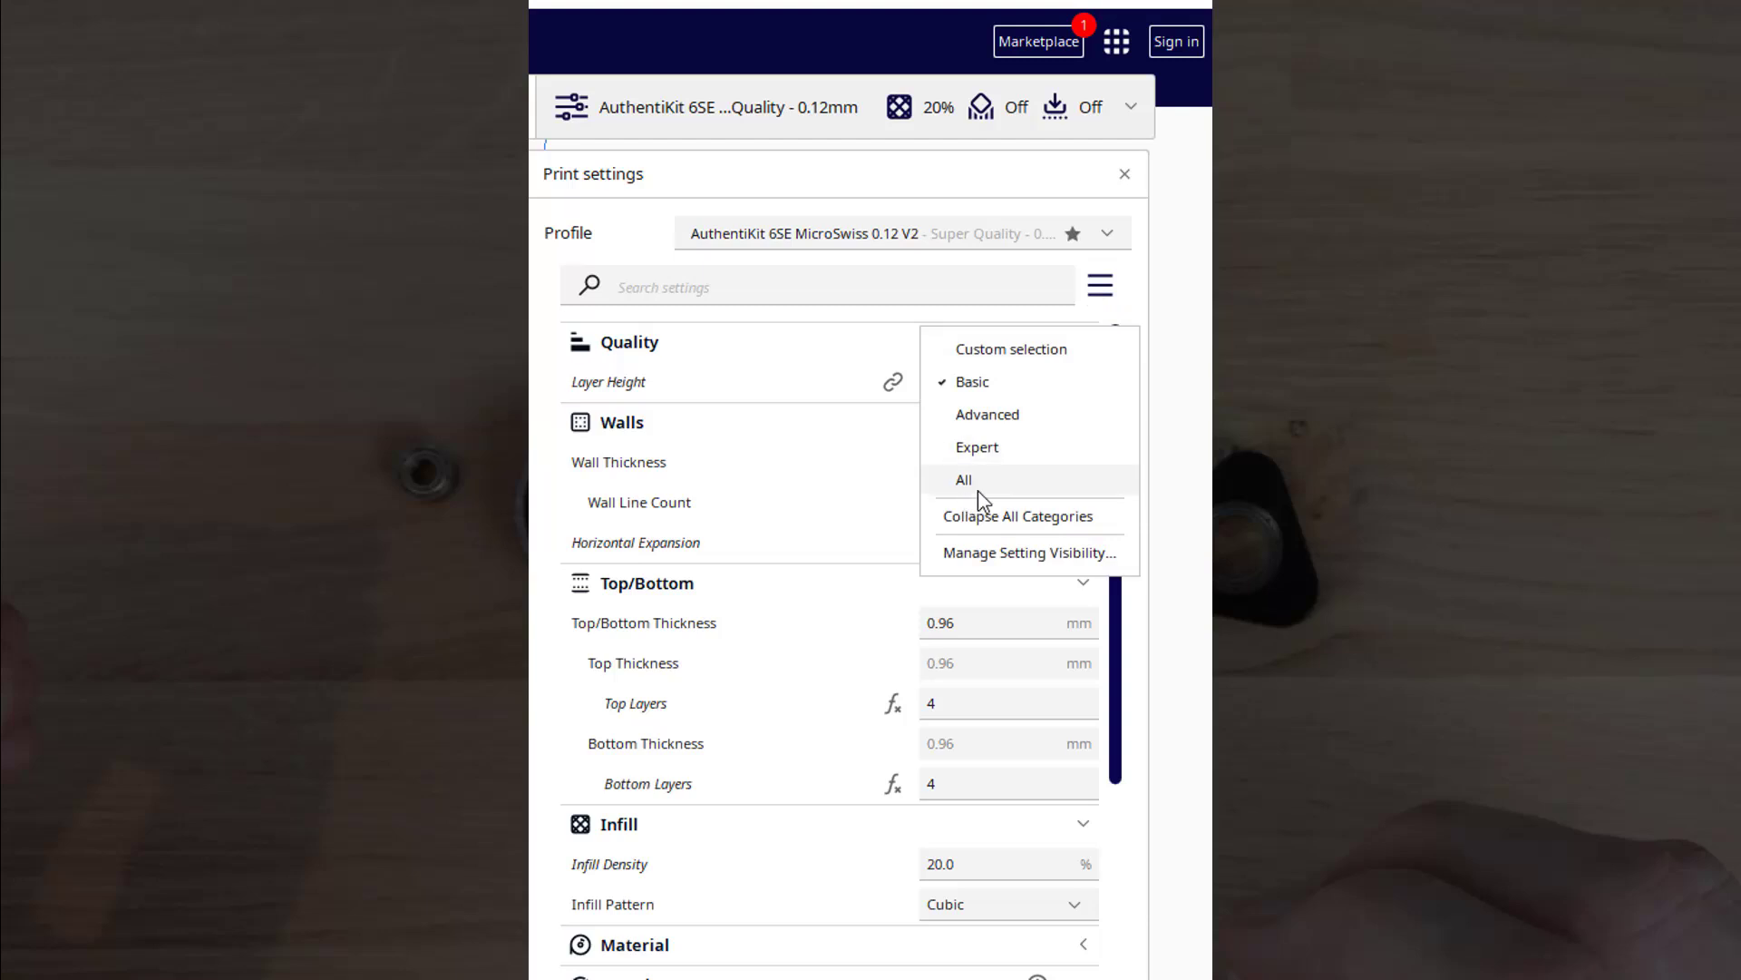
# Make All print settings visible and scroll down through the Walls section
pyautogui.click(1037, 422)
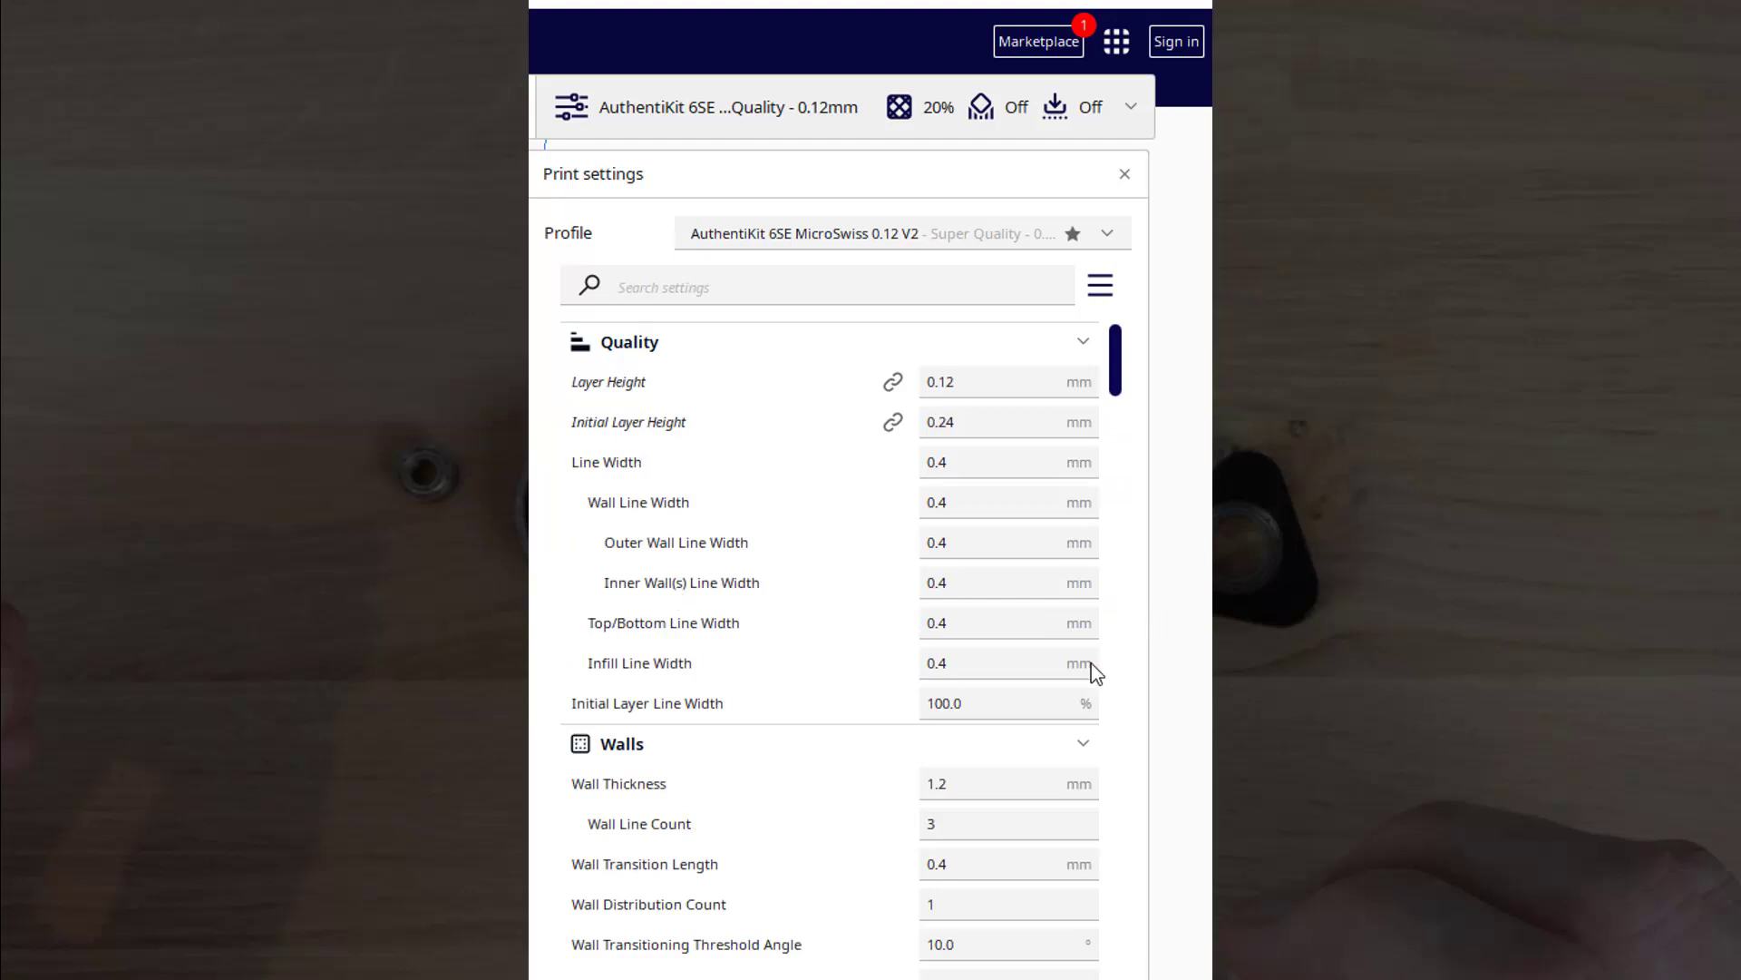
pyautogui.scroll(-5, 997, 649)
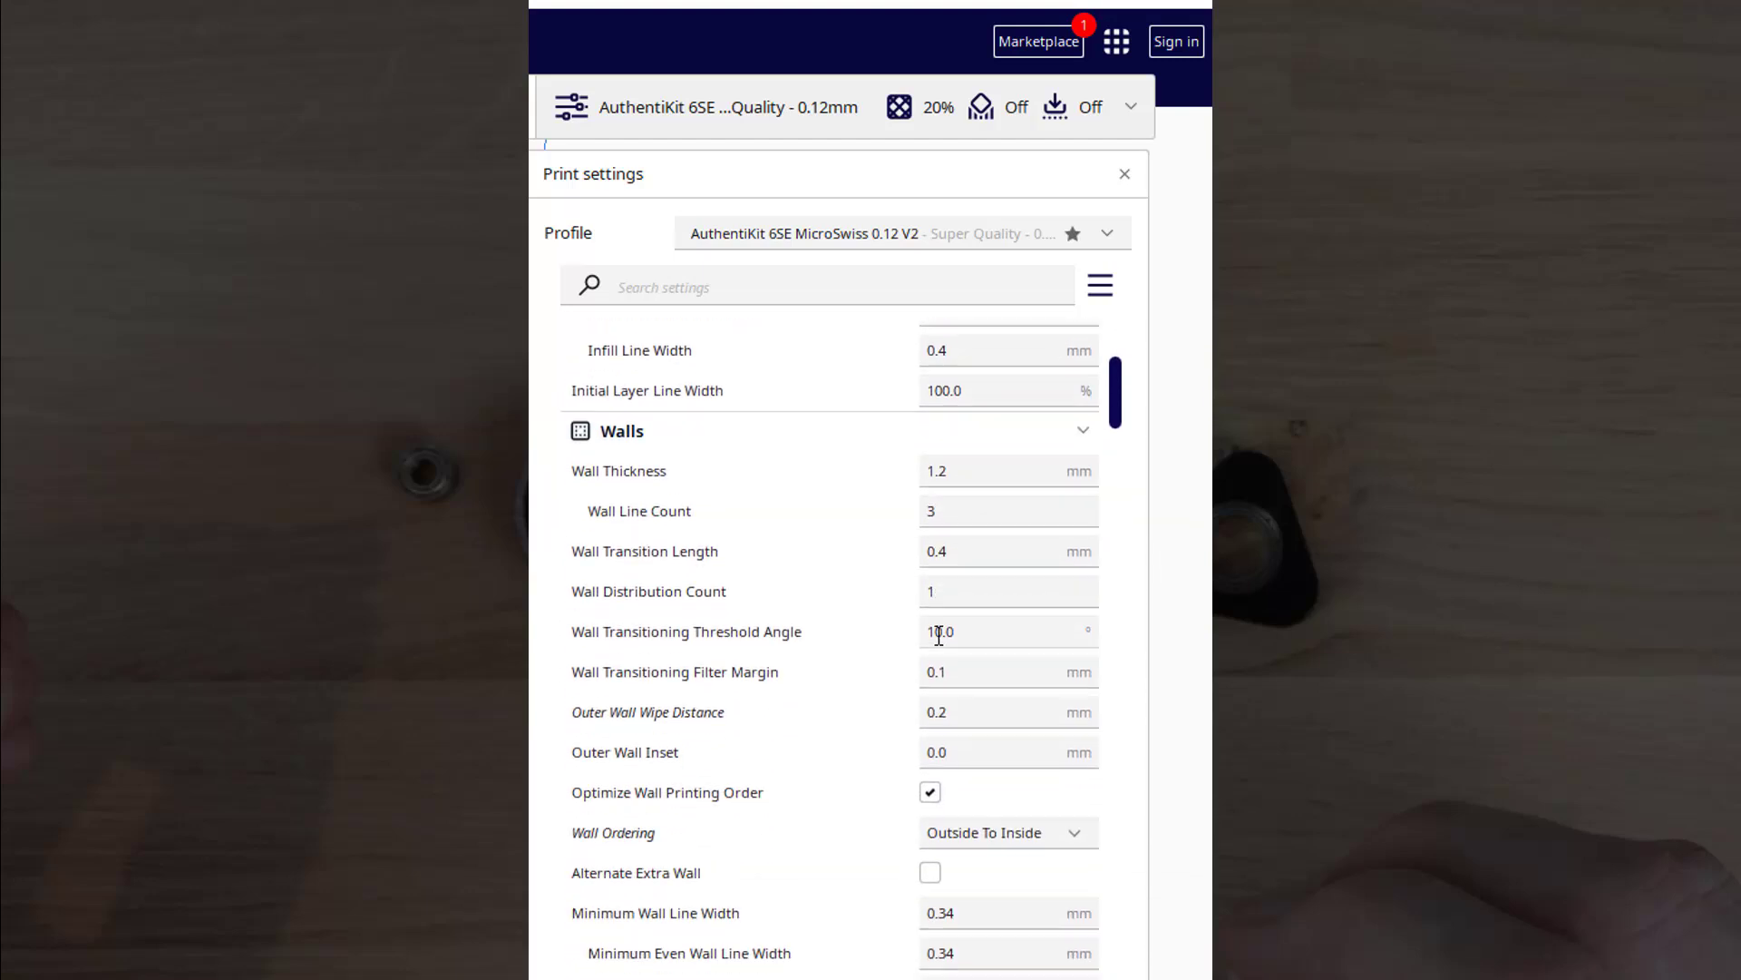
pyautogui.scroll(-3, 909, 675)
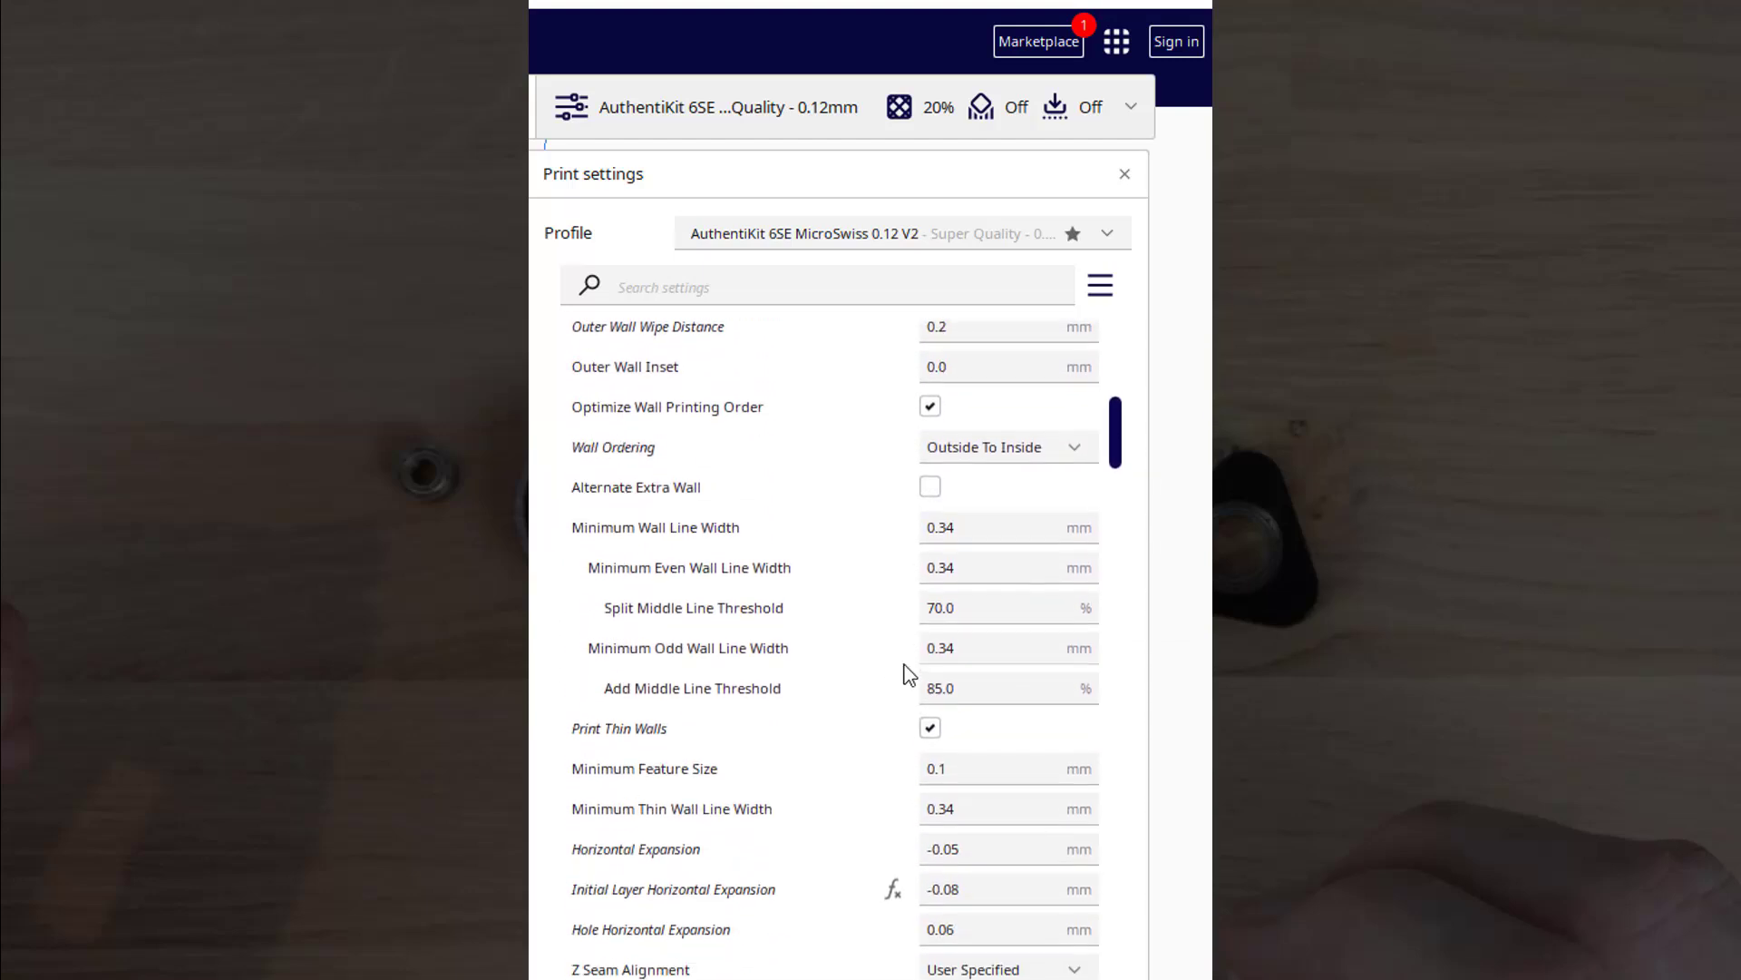
pyautogui.scroll(-1, 910, 674)
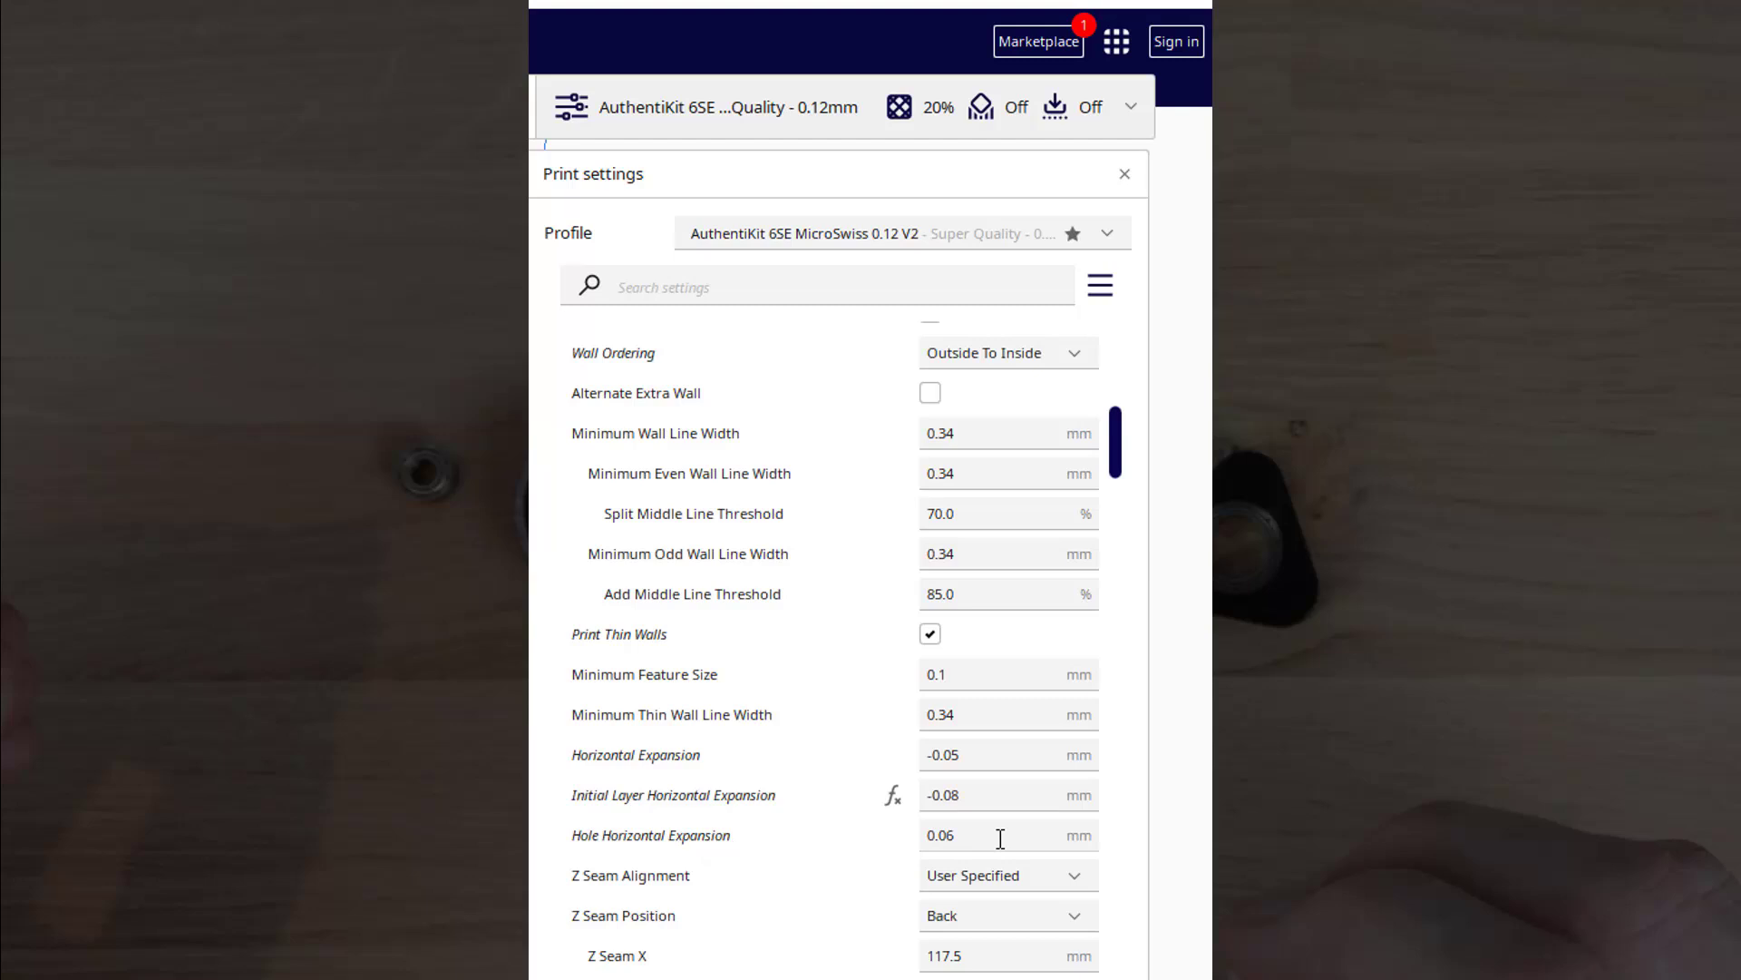
# Switch setting visibility to Custom selection and scroll the list back to the top
pyautogui.click(1101, 289)
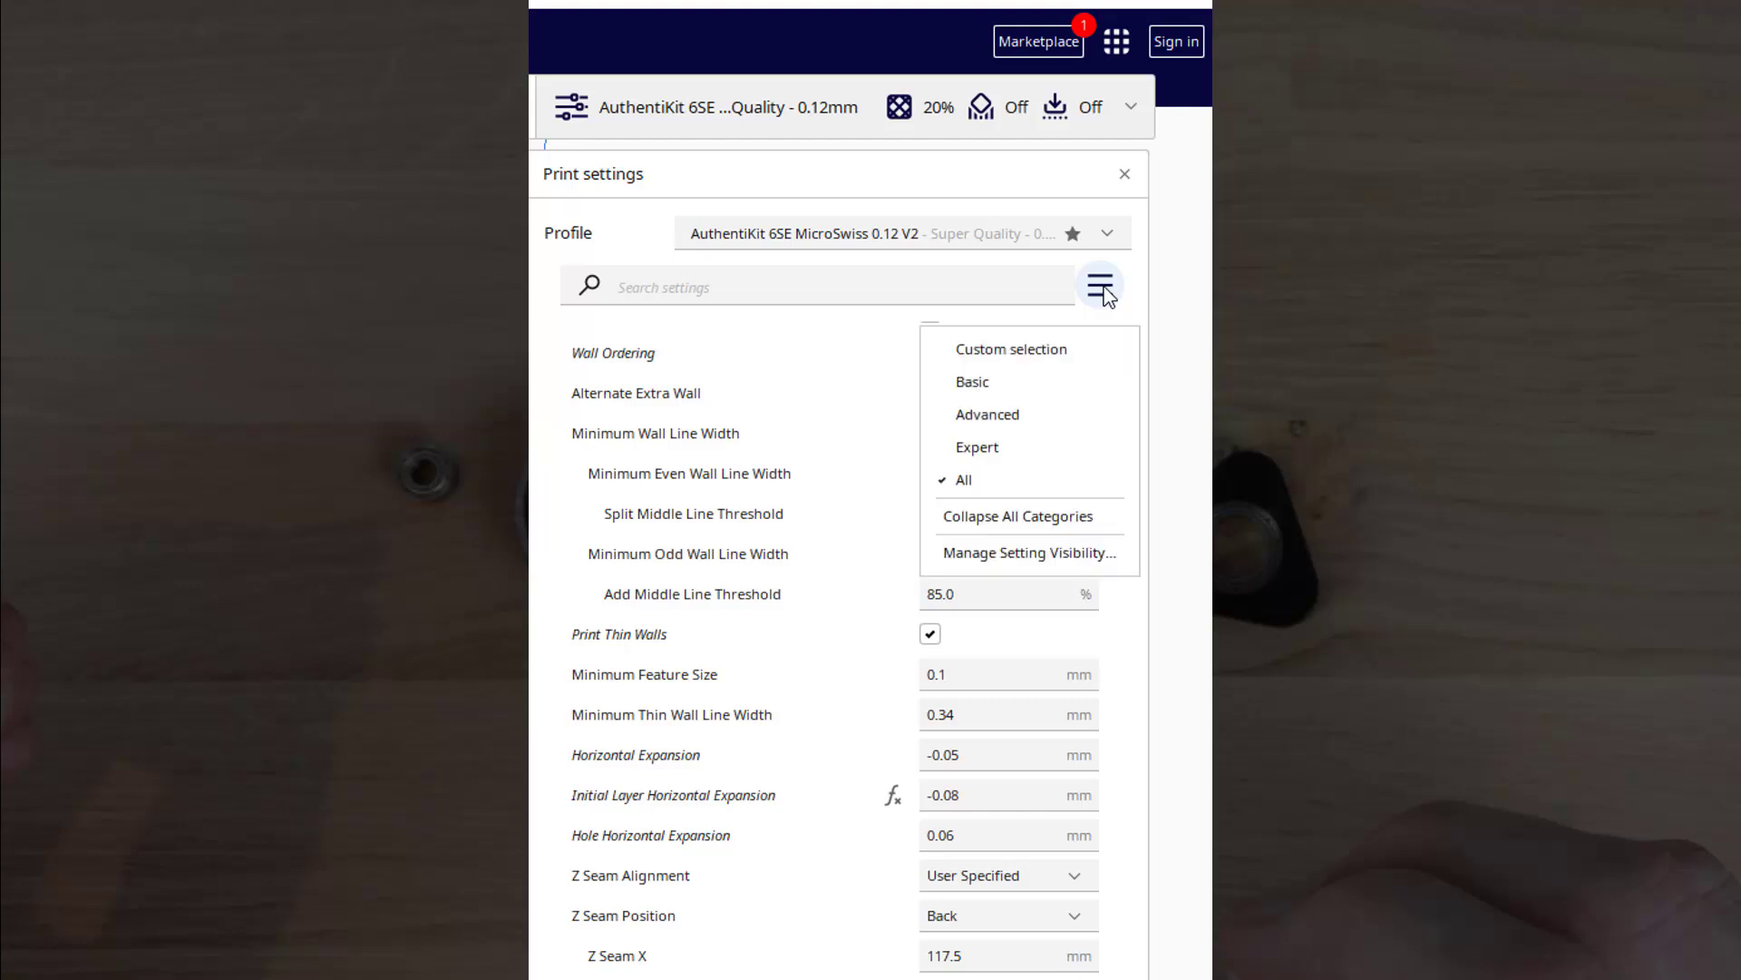
pyautogui.click(1053, 351)
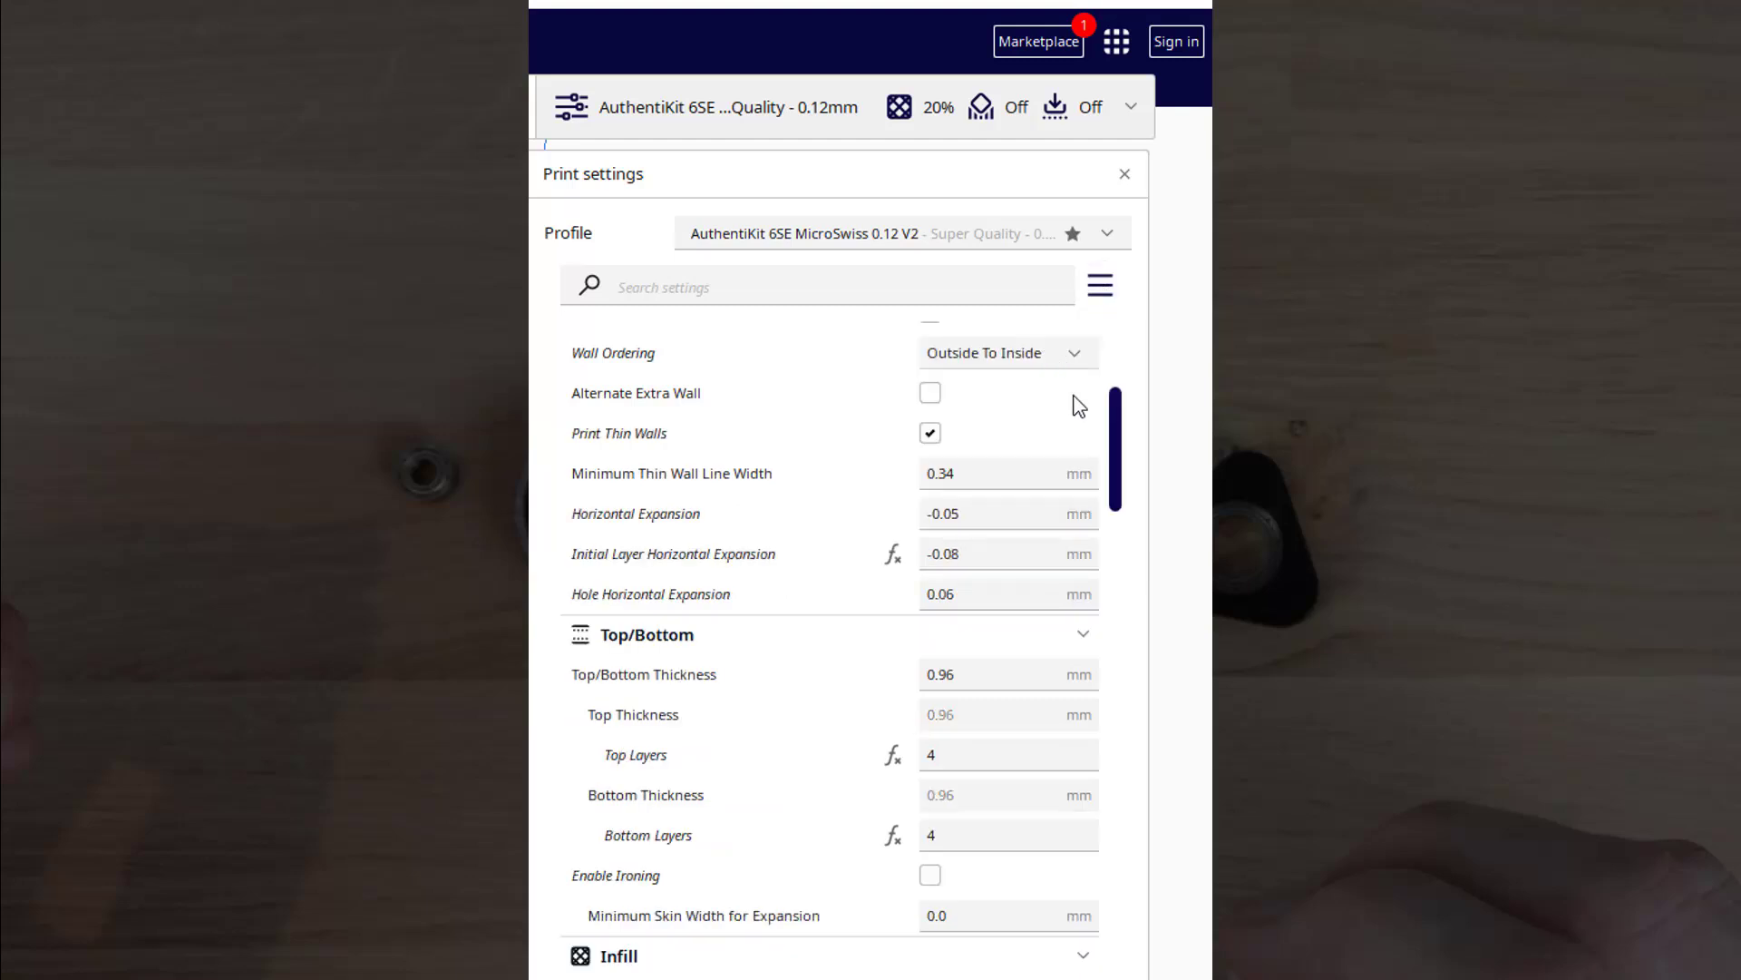
pyautogui.moveTo(1111, 475); pyautogui.dragTo(1131, 379)
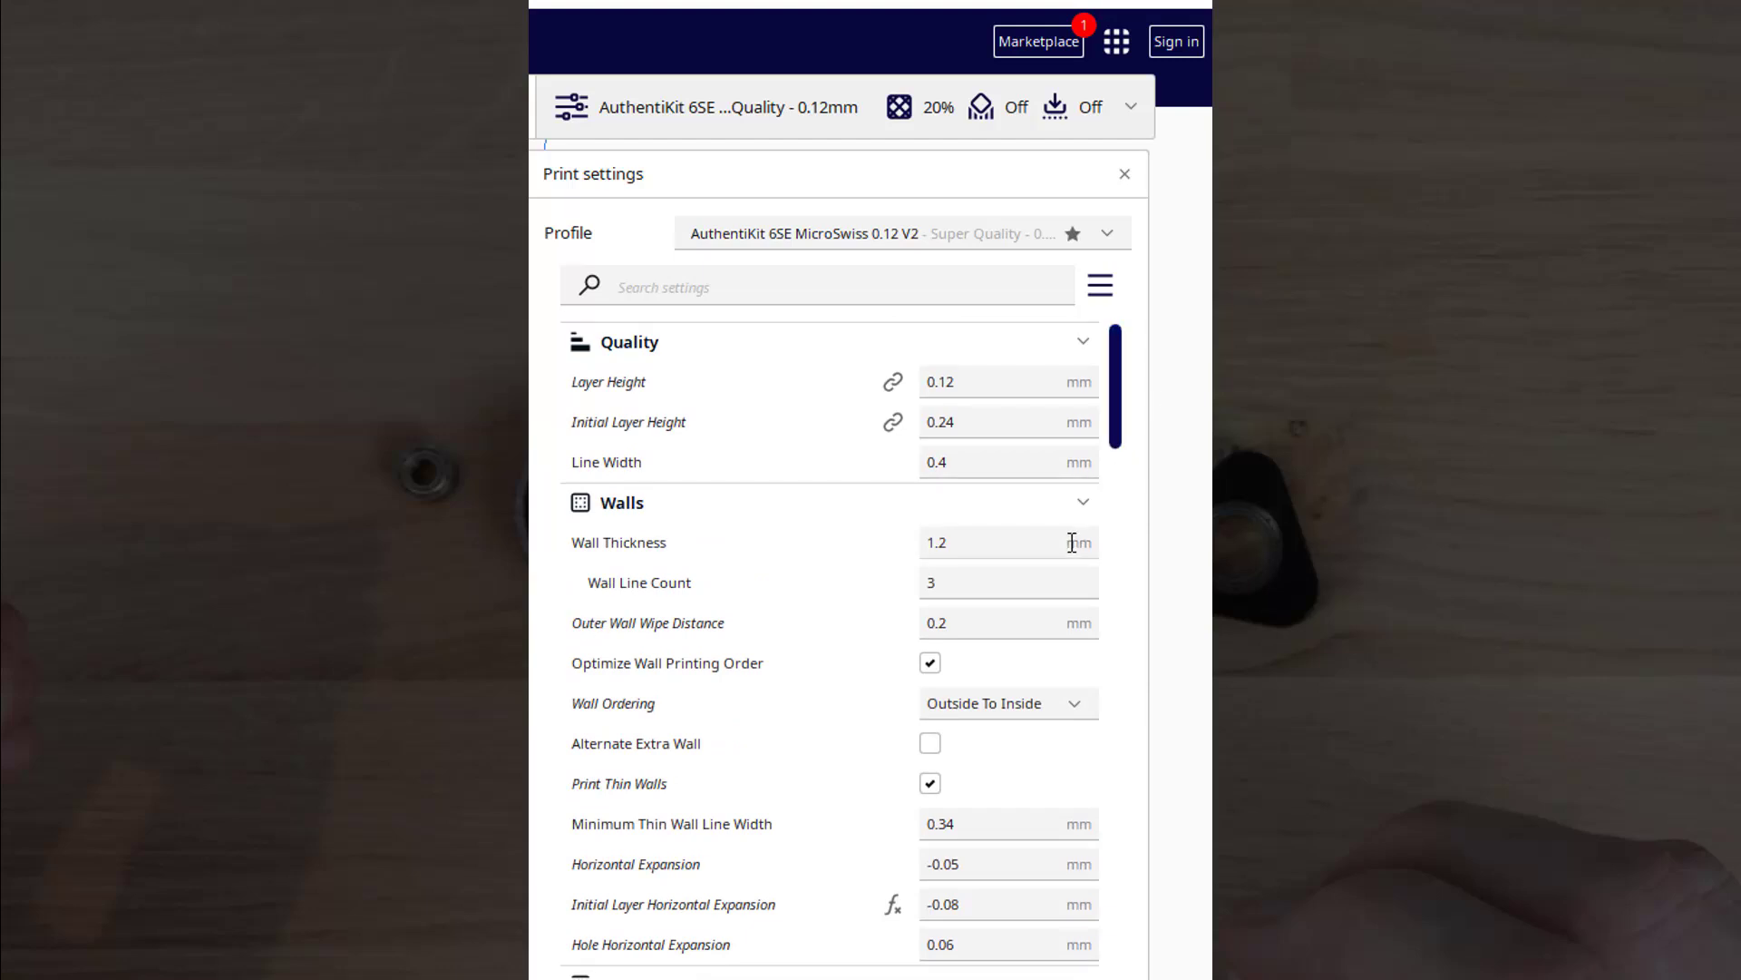
pyautogui.scroll(-1, 1072, 542)
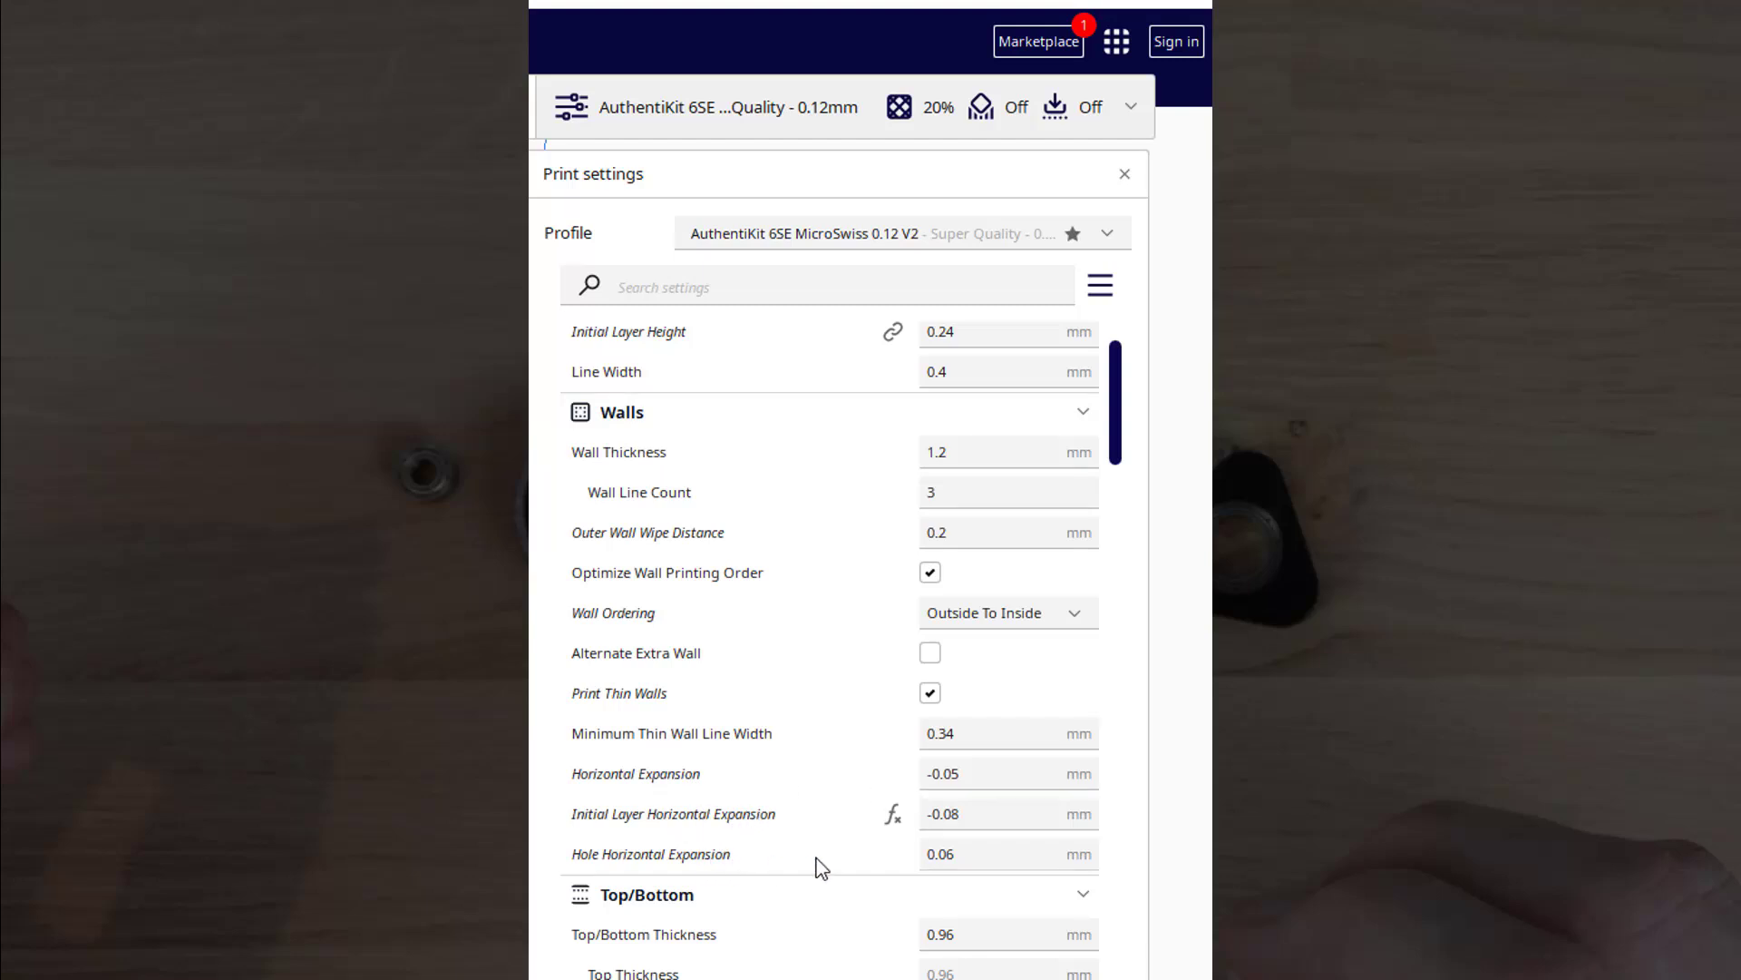
pyautogui.scroll(-2, 847, 864)
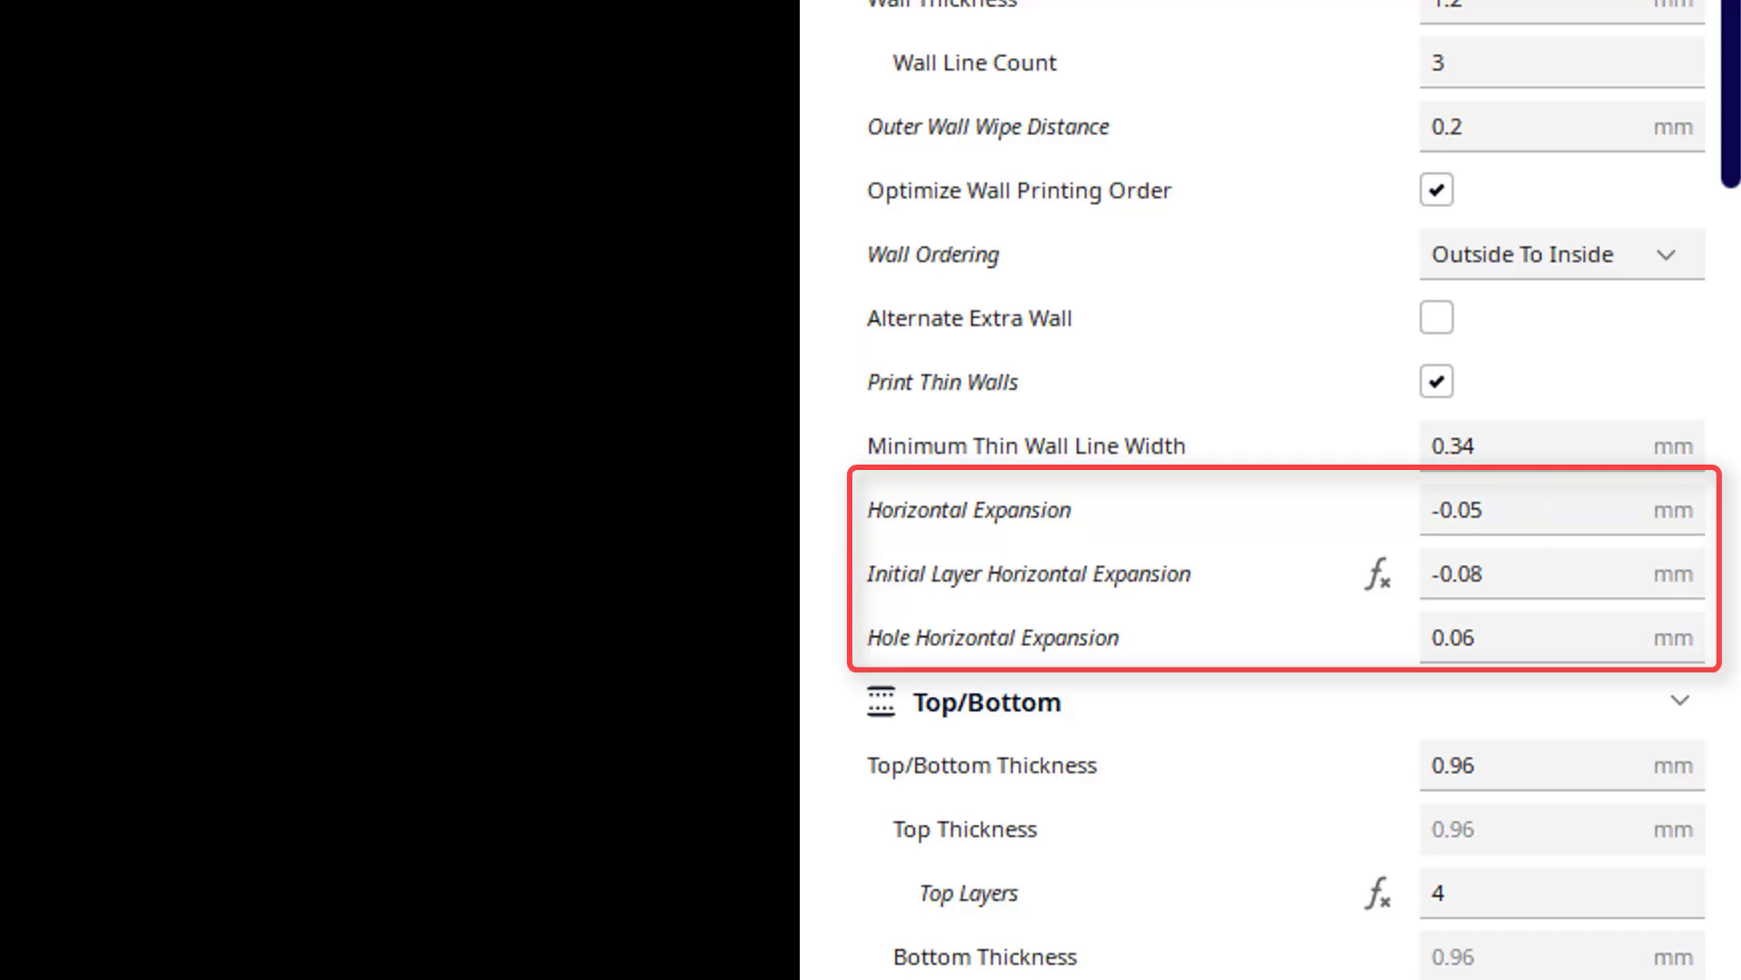
pyautogui.click(1520, 508)
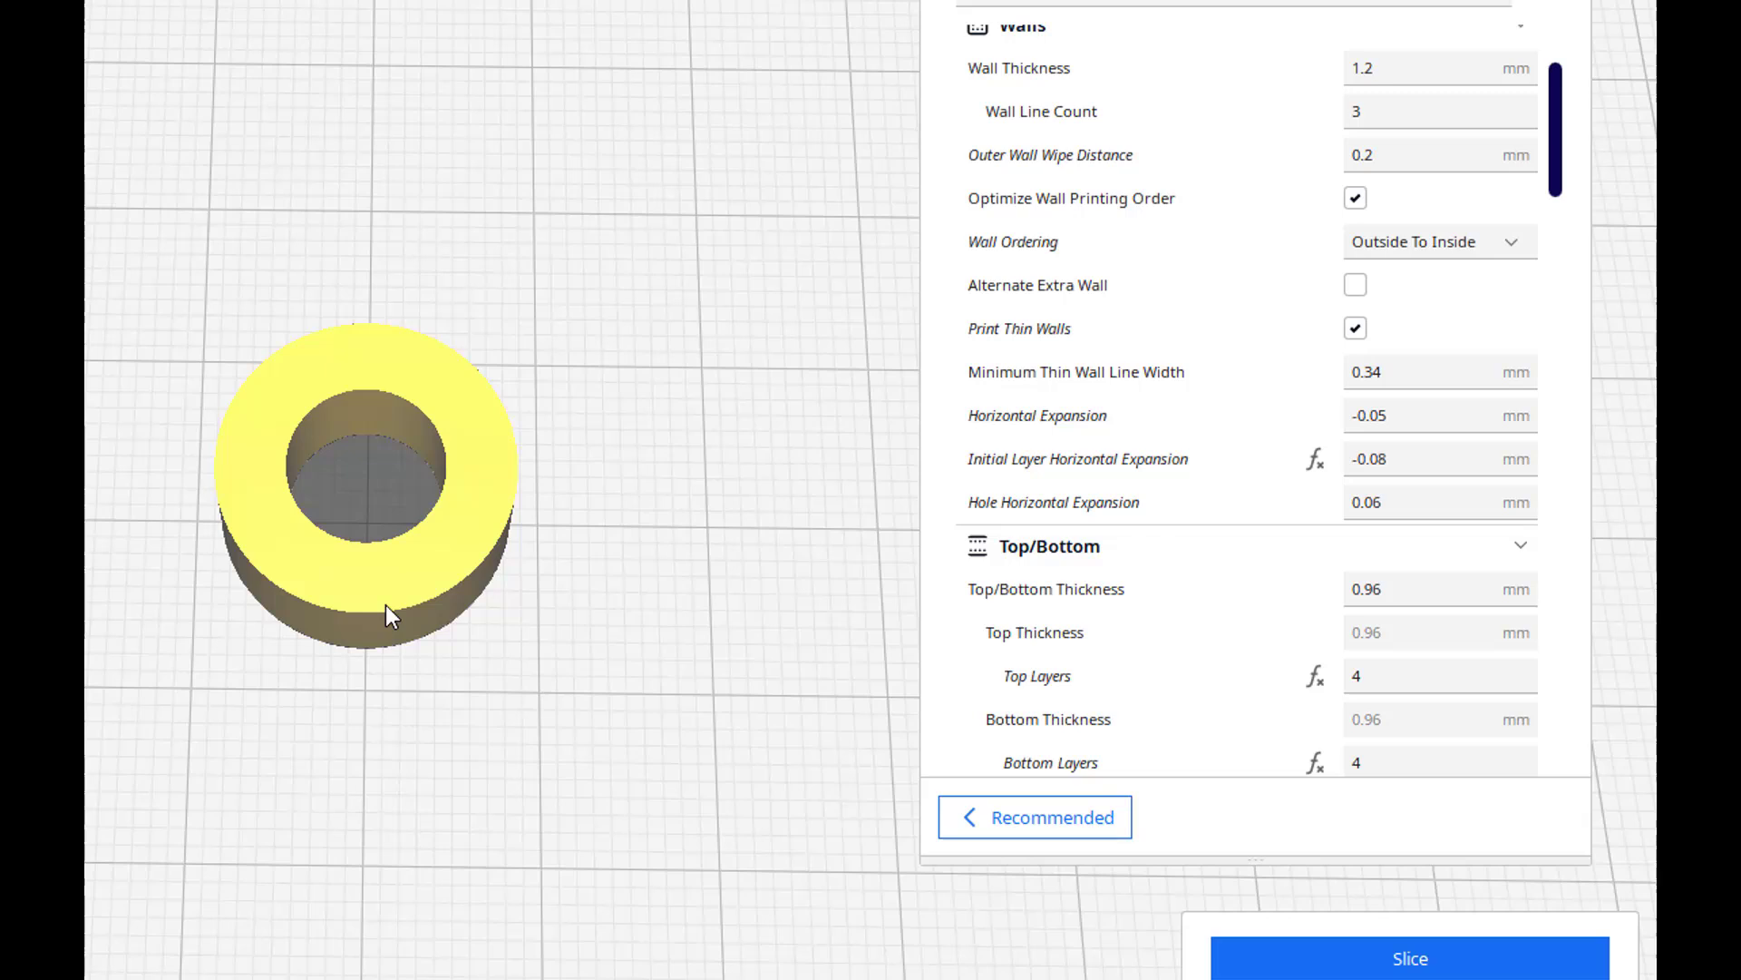
# Slice the ring, estimated at 16 minutes and 1g · 0.39m, and show the layer Preview
pyautogui.moveTo(1422, 426)
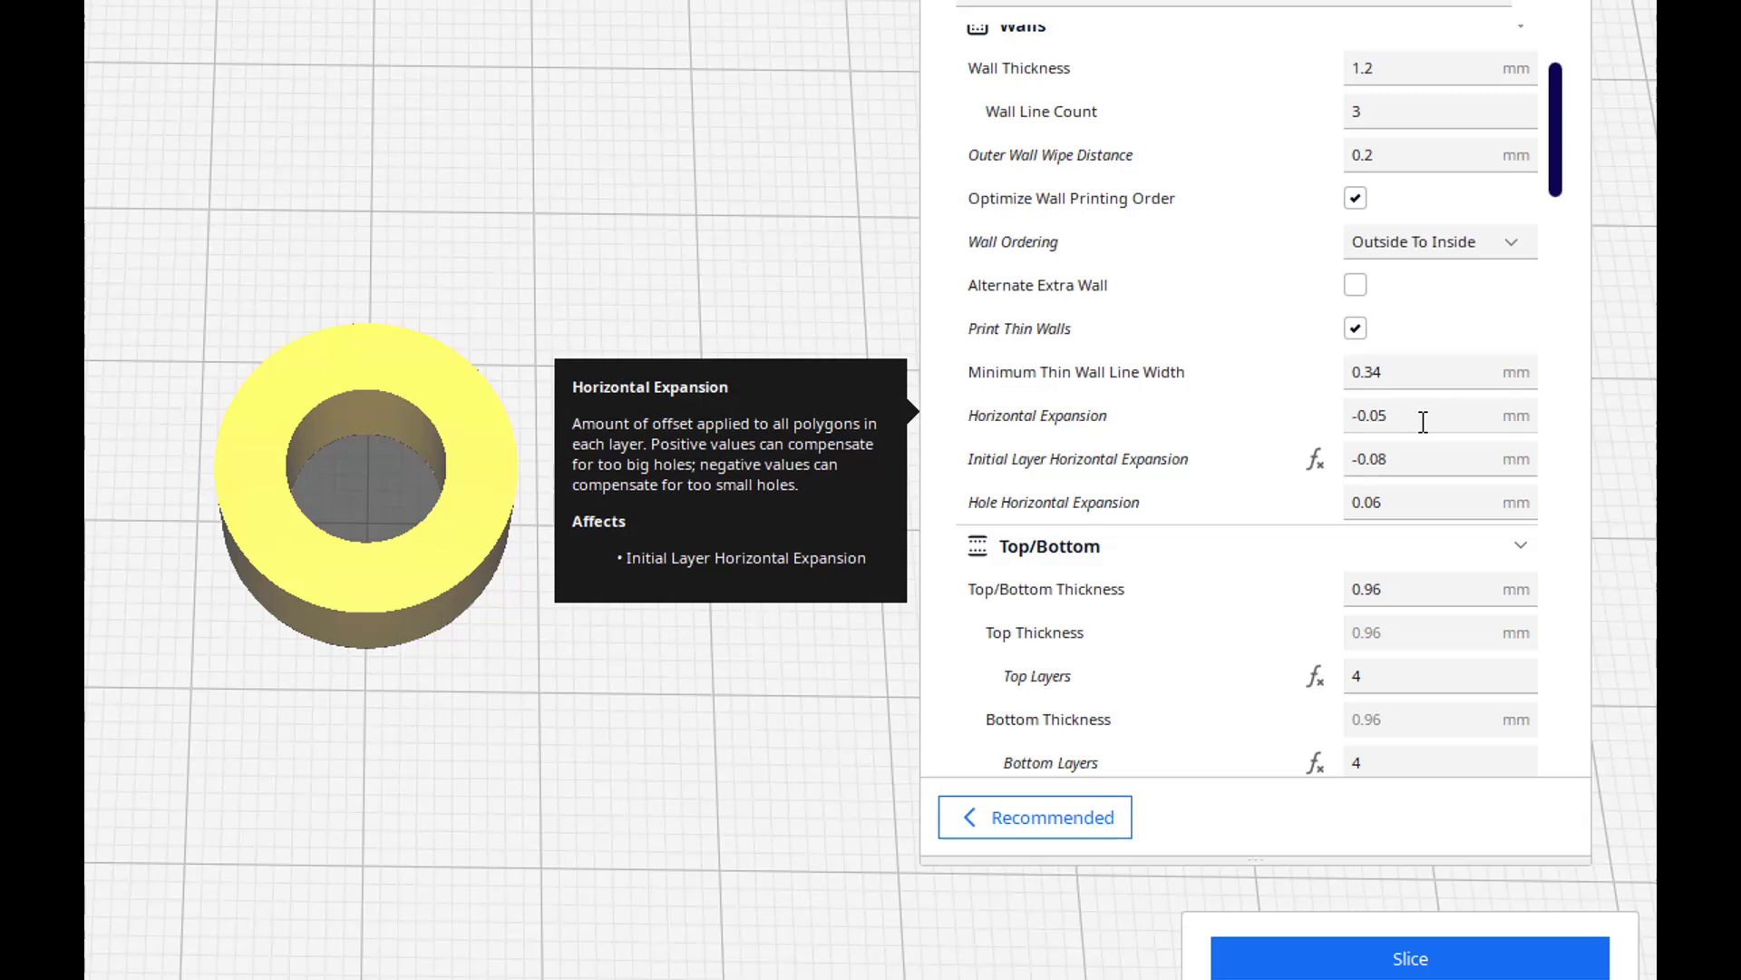
pyautogui.moveTo(1413, 511)
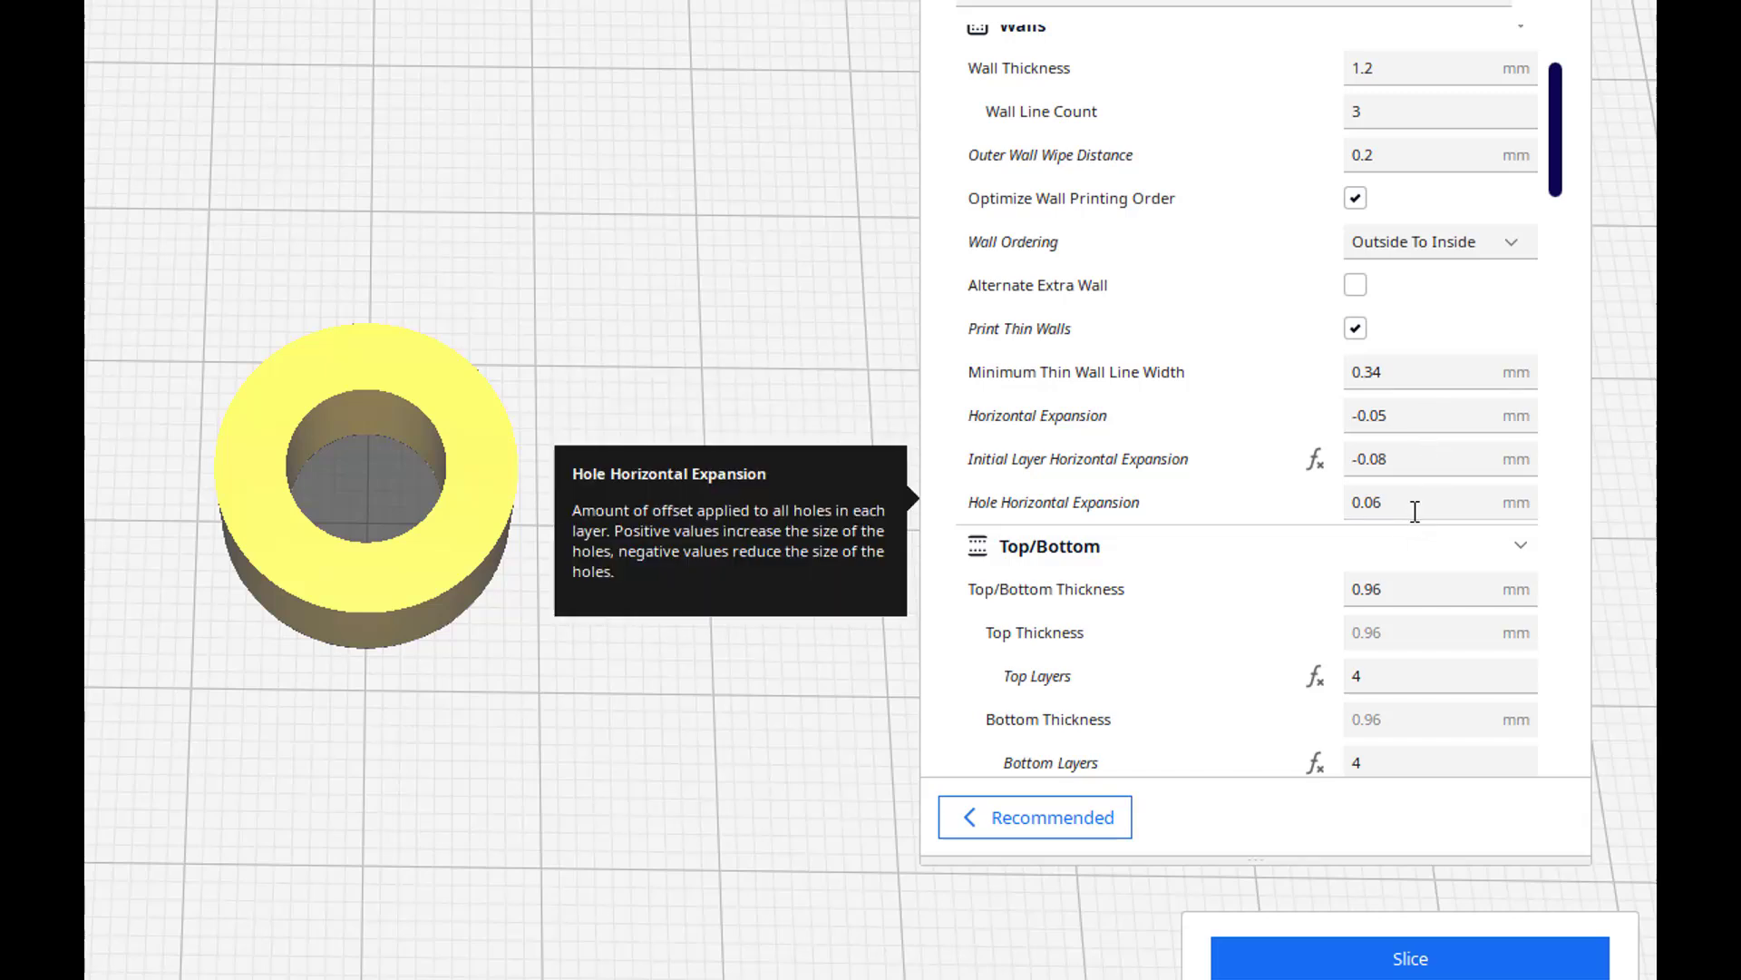
pyautogui.moveTo(1412, 475)
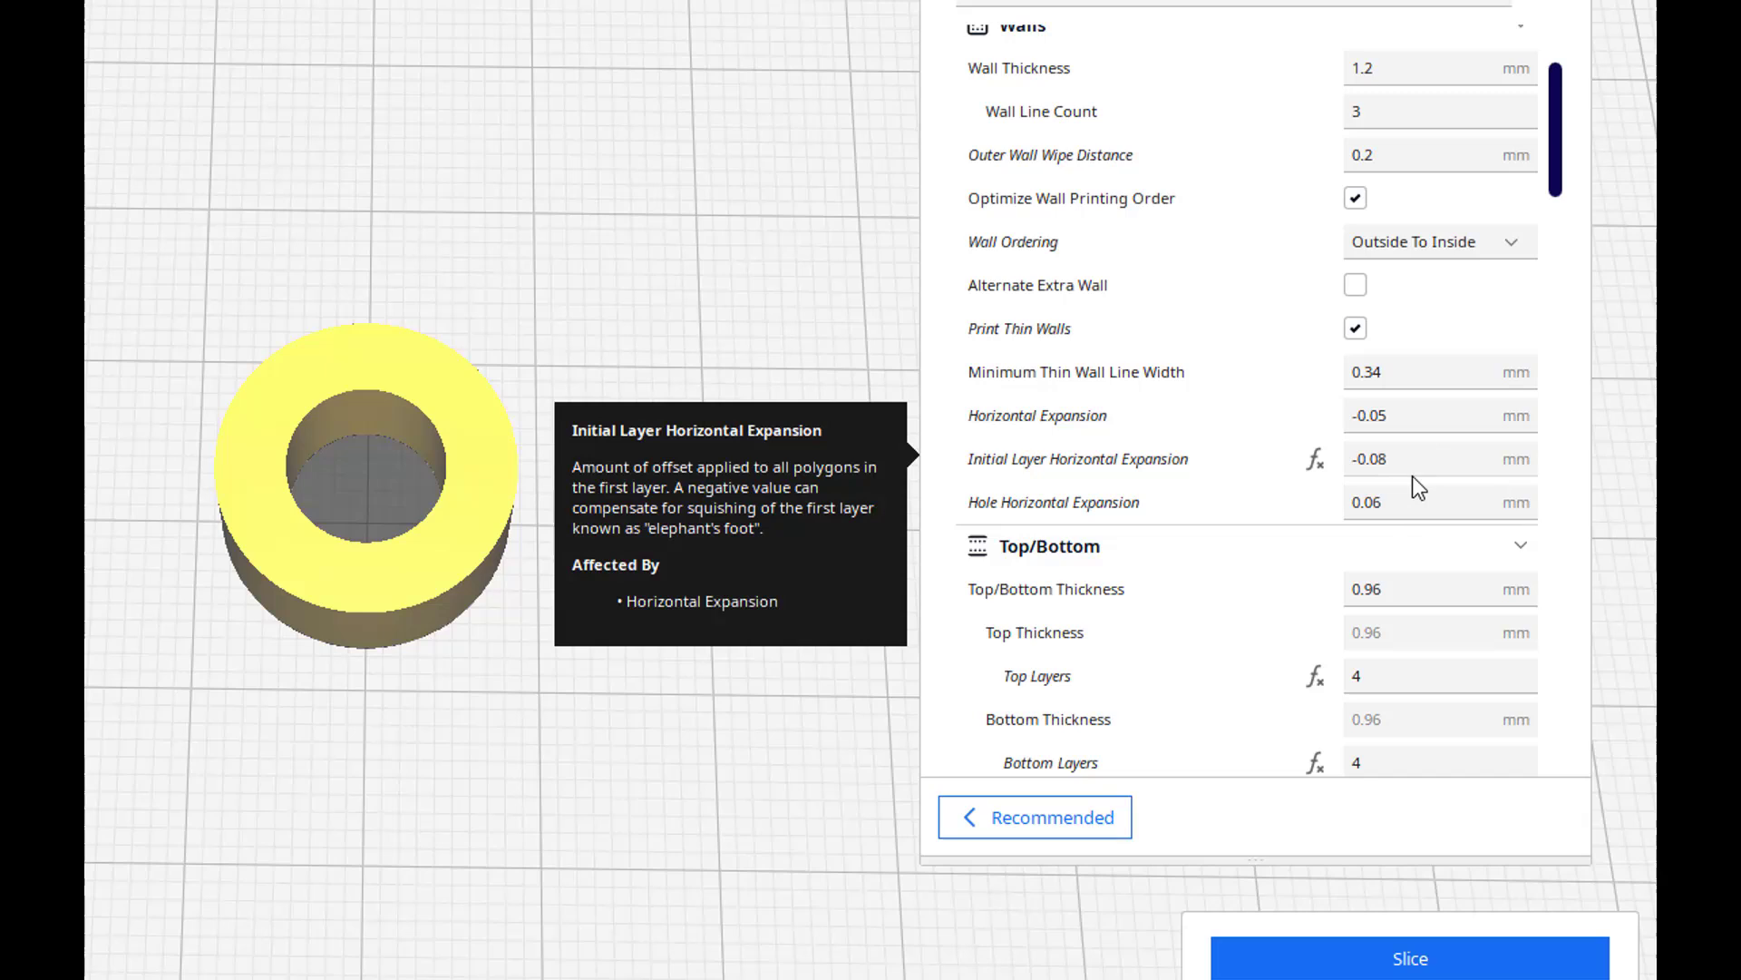
pyautogui.click(1293, 960)
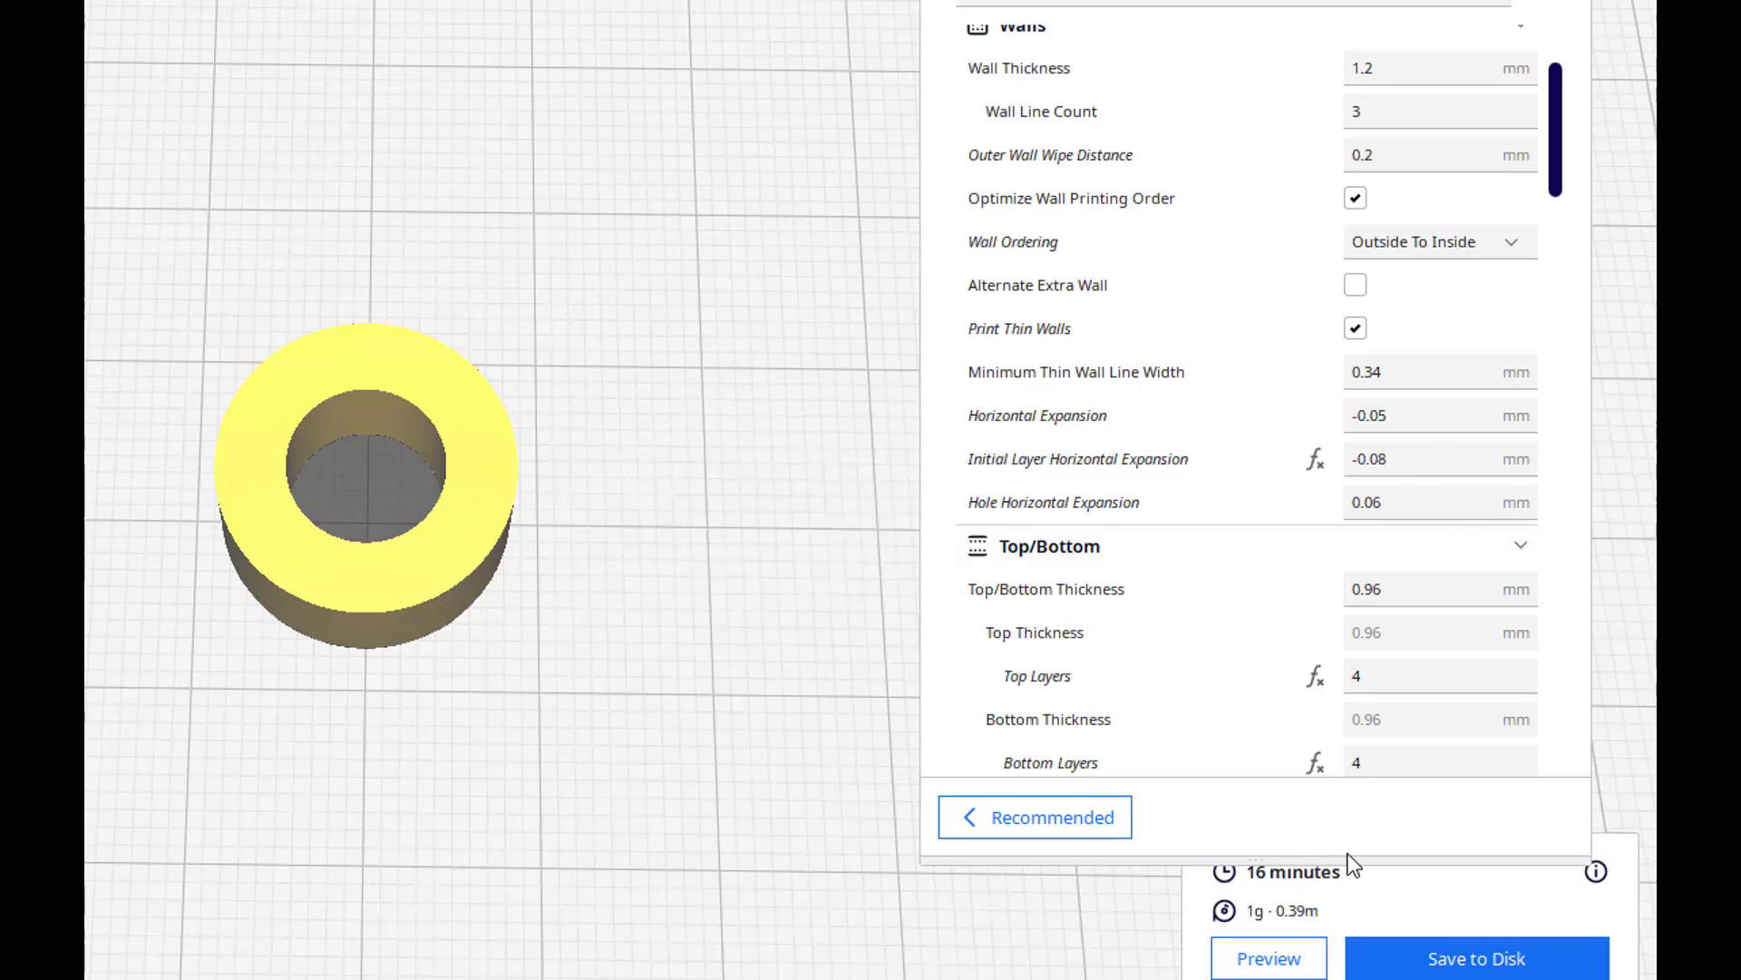
pyautogui.click(1263, 943)
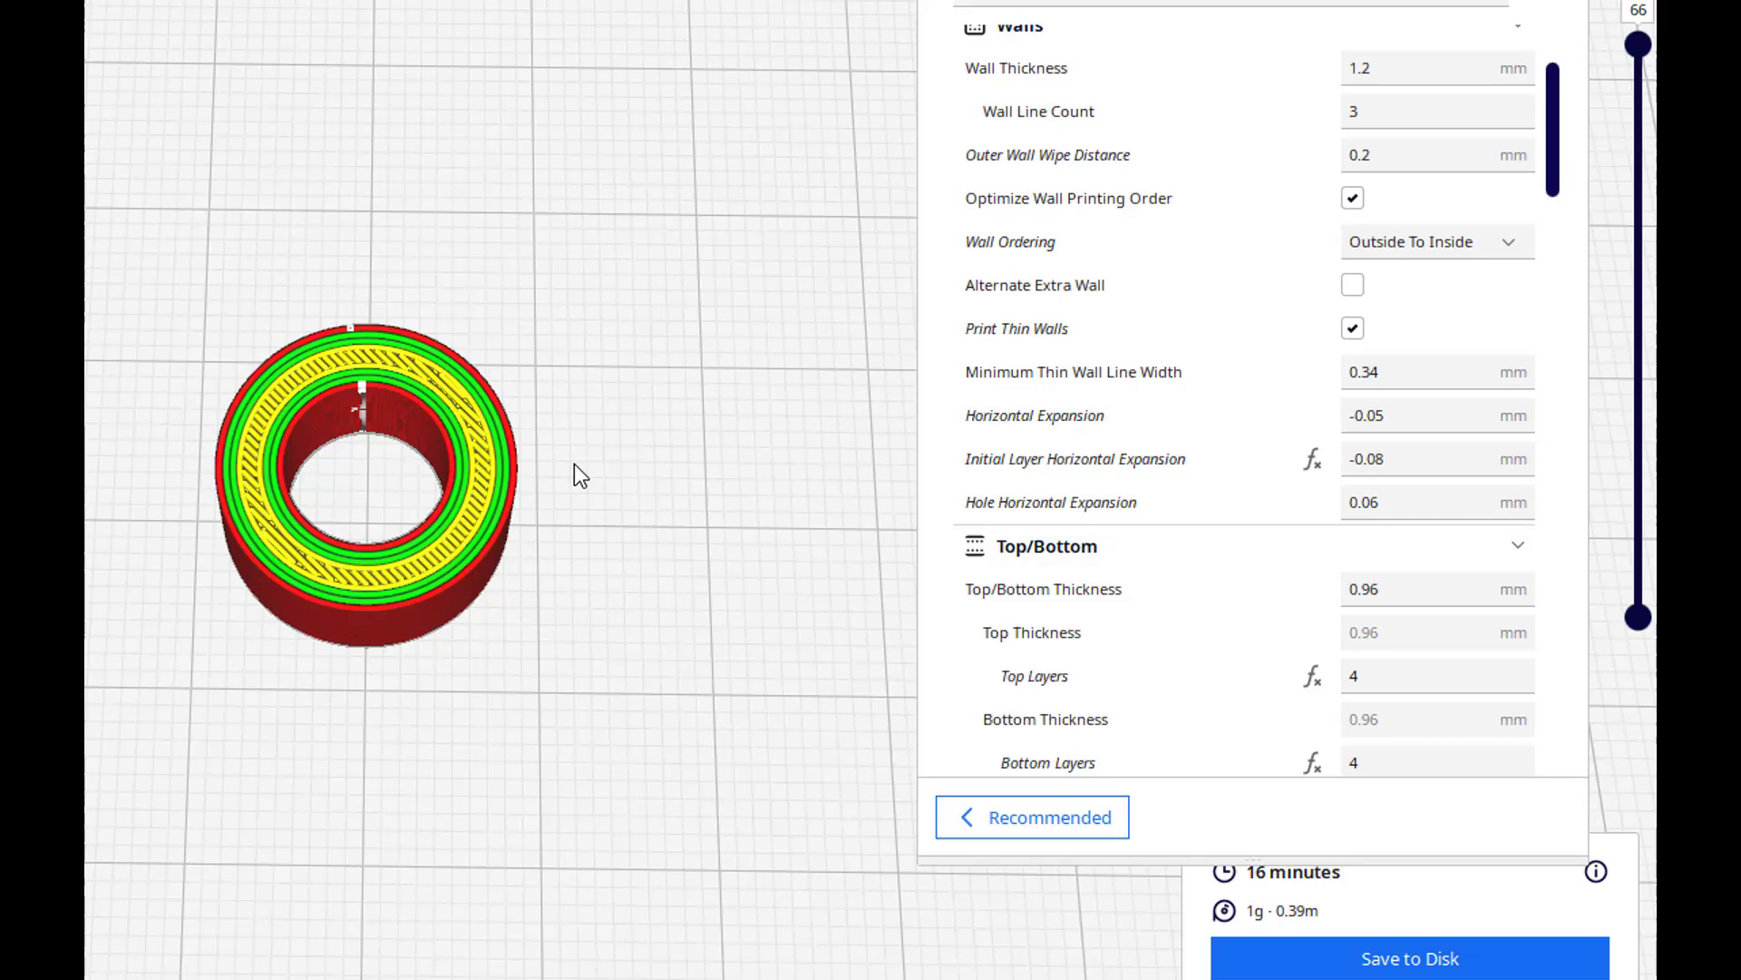
pyautogui.click(1380, 415)
pyautogui.moveTo(1414, 489)
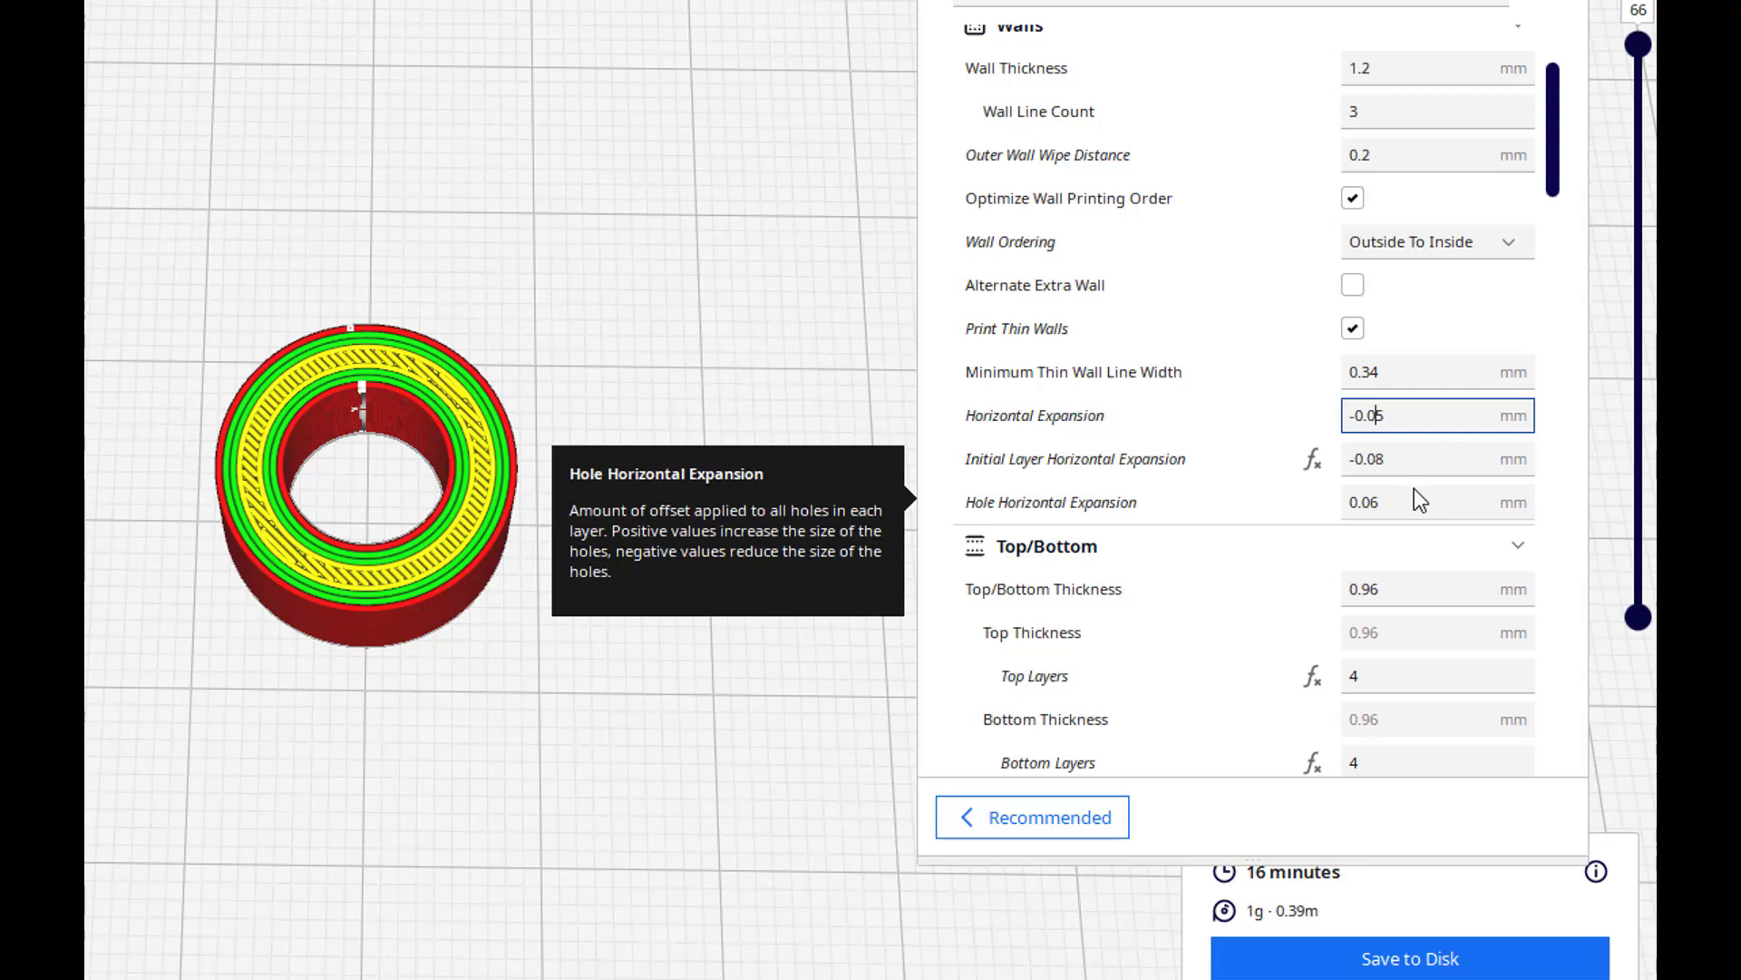
pyautogui.press('BackSpace')
pyautogui.write('5')
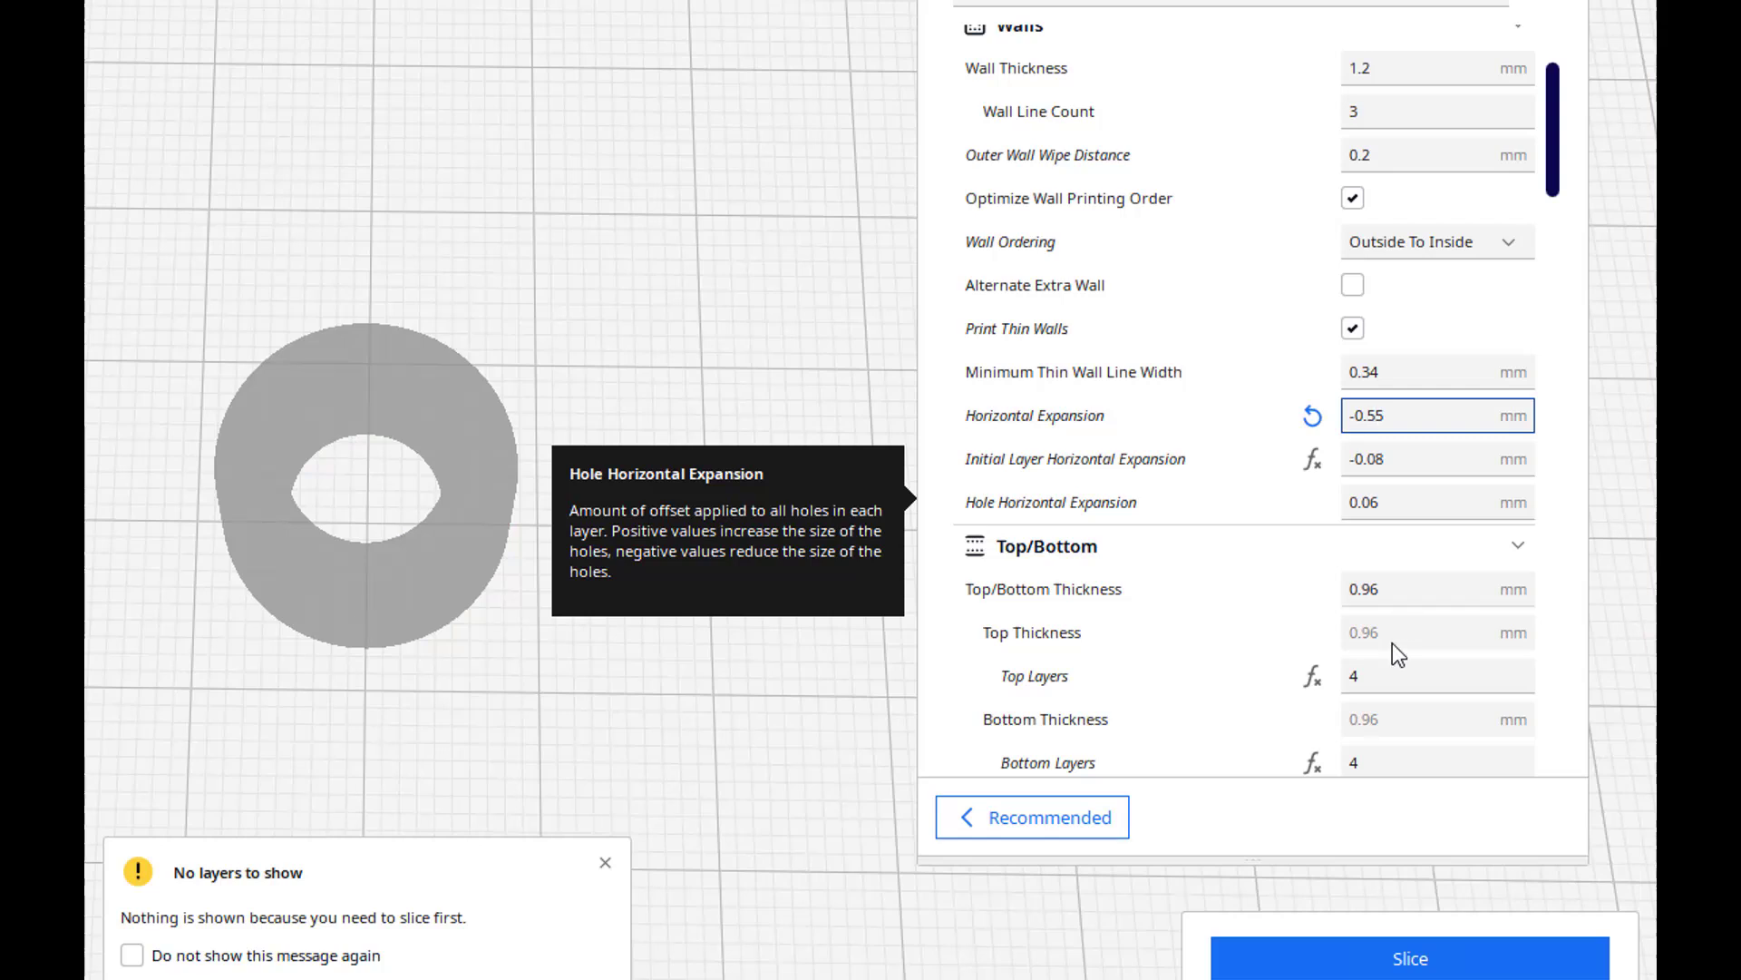
pyautogui.click(1407, 958)
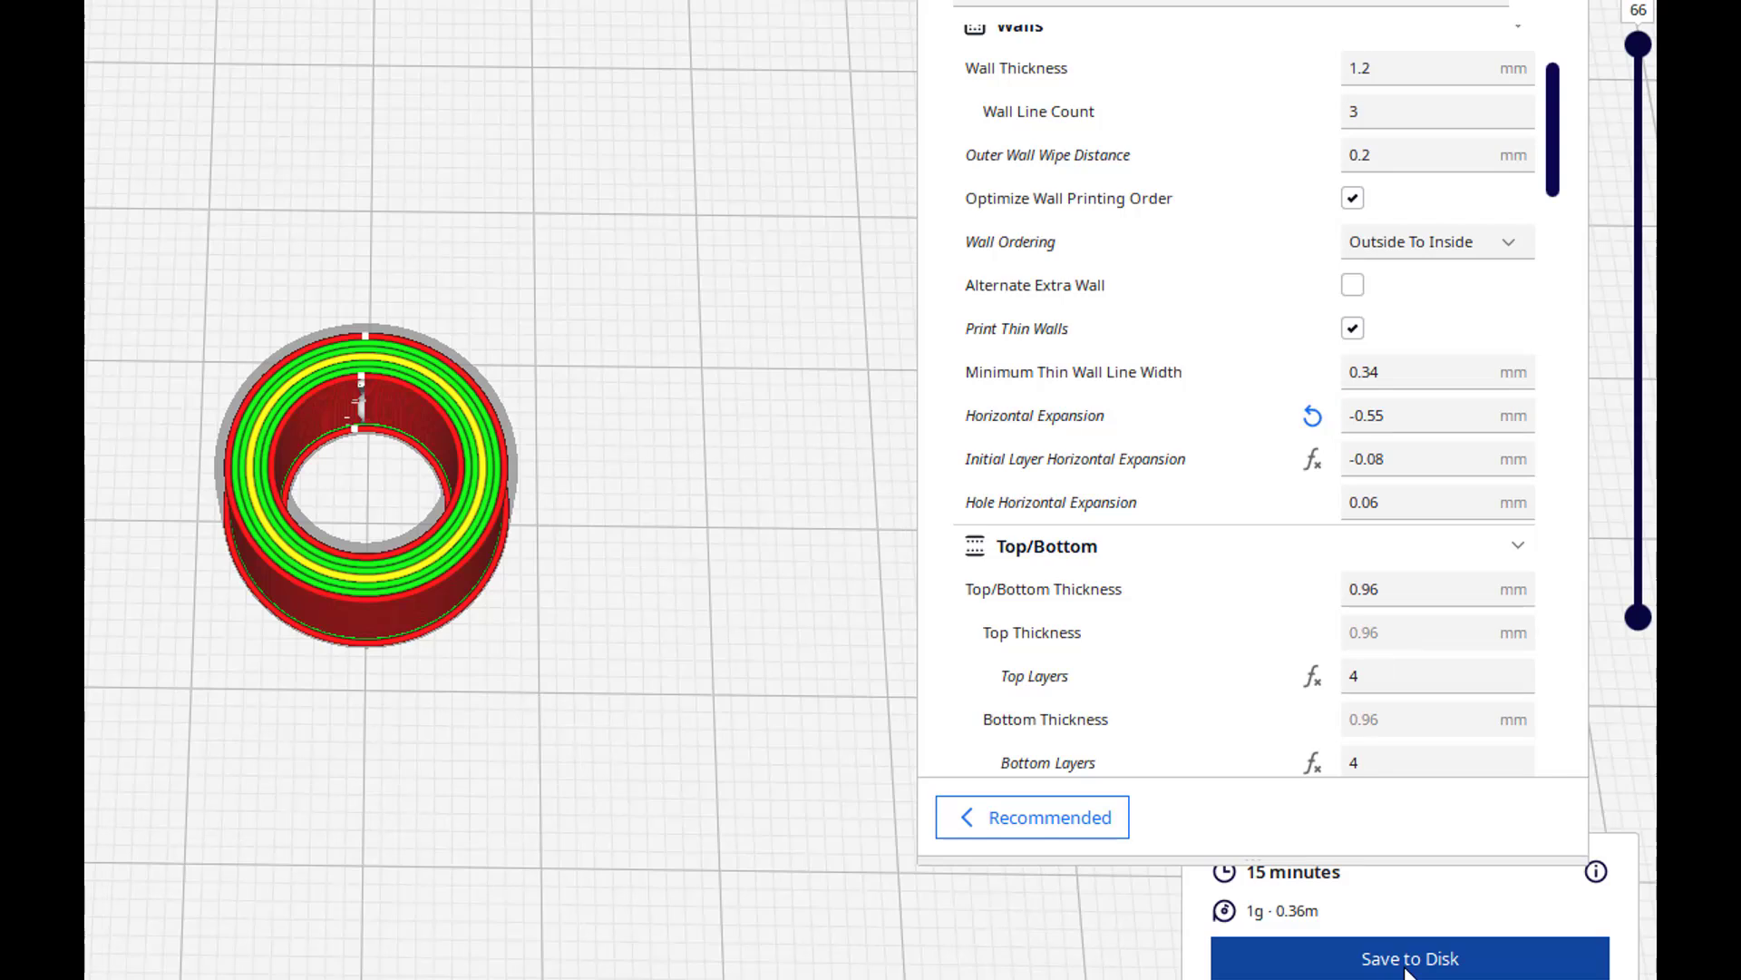
pyautogui.click(1382, 417)
pyautogui.press('BackSpace')
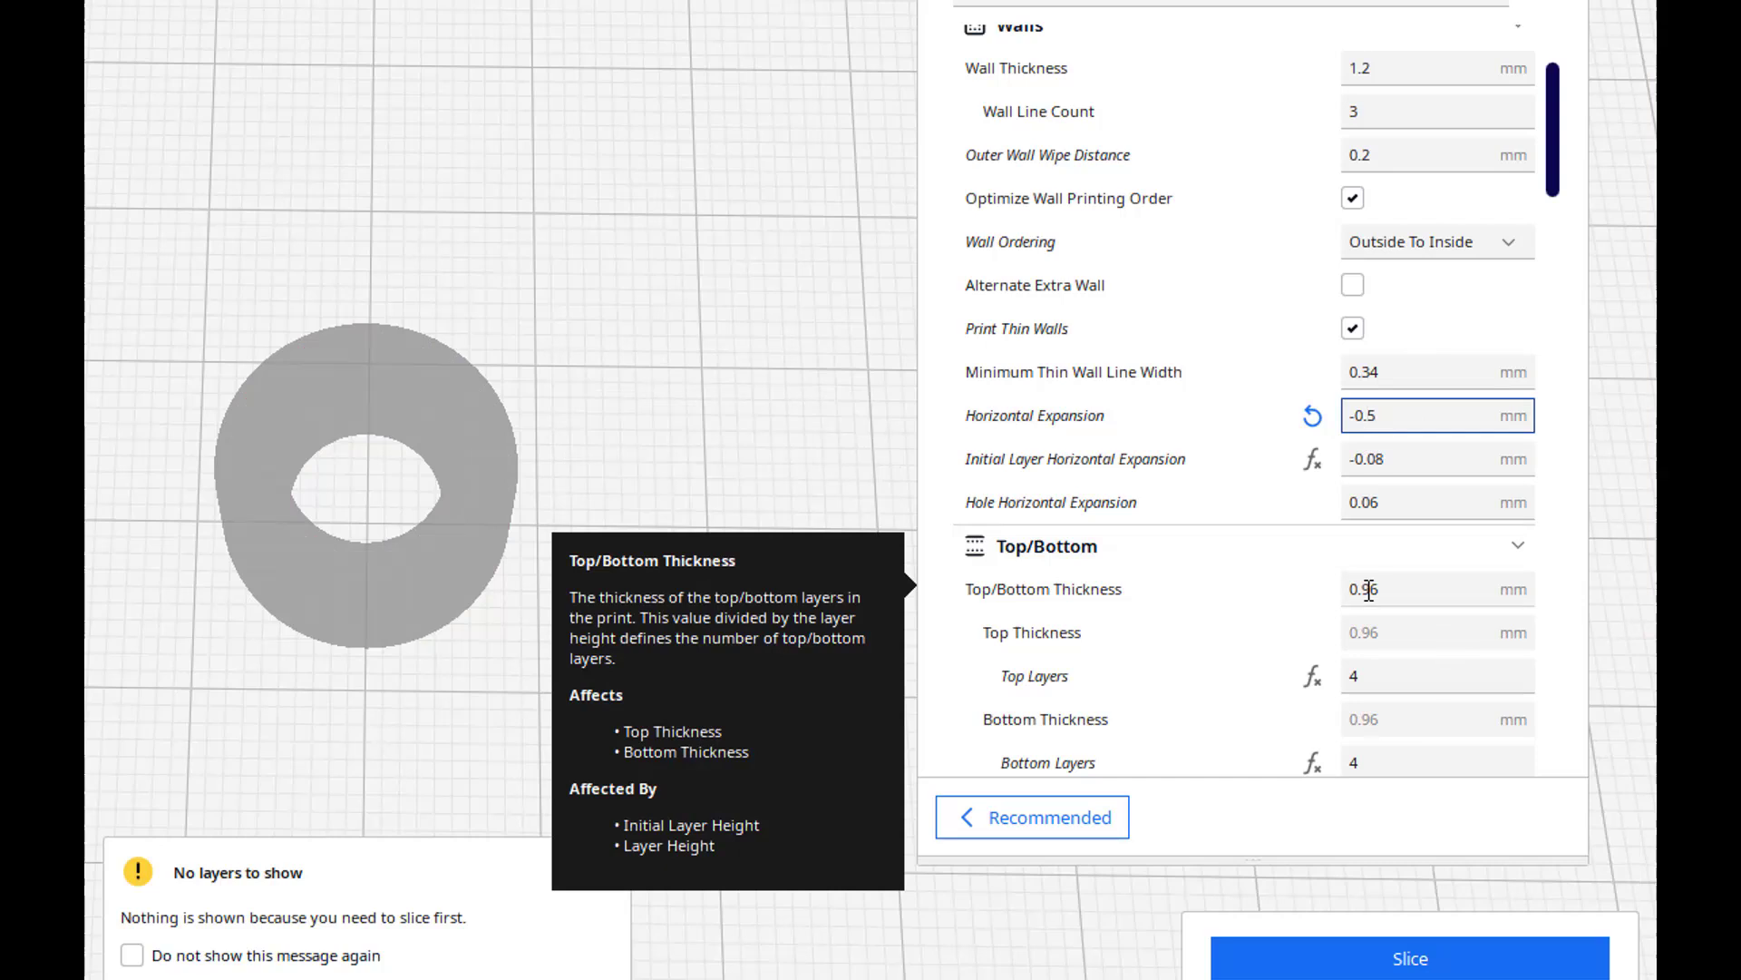
pyautogui.write('0')
pyautogui.click(1478, 963)
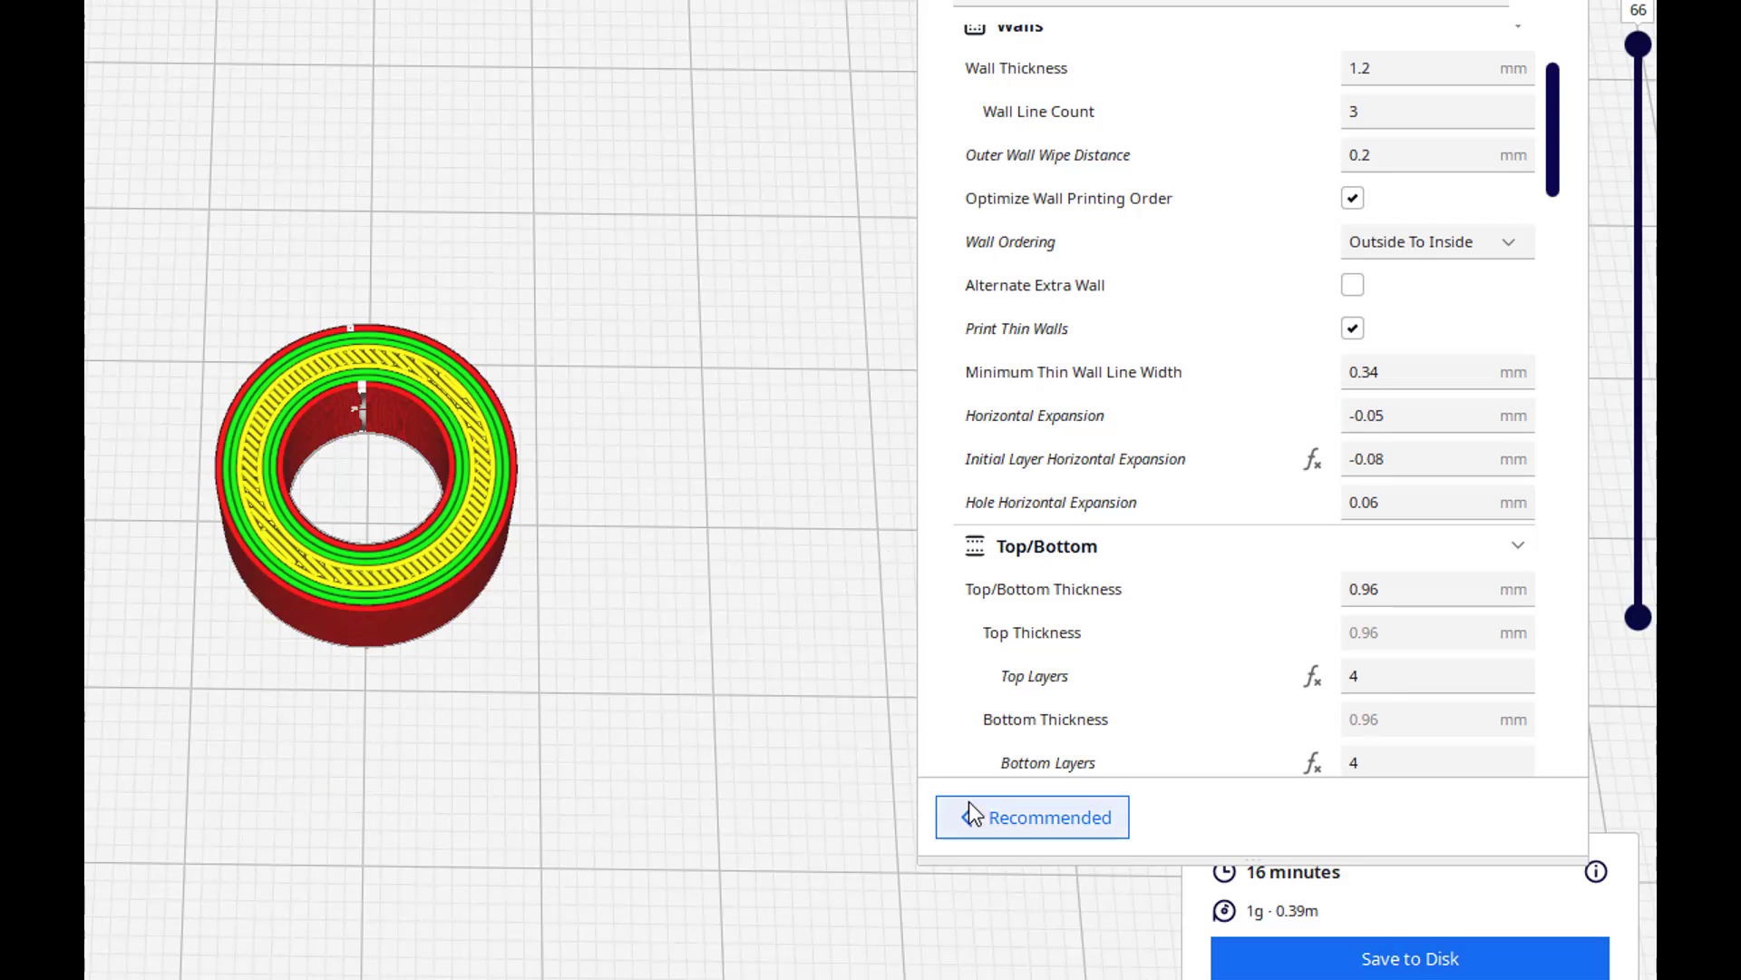
pyautogui.moveTo(1049, 762)
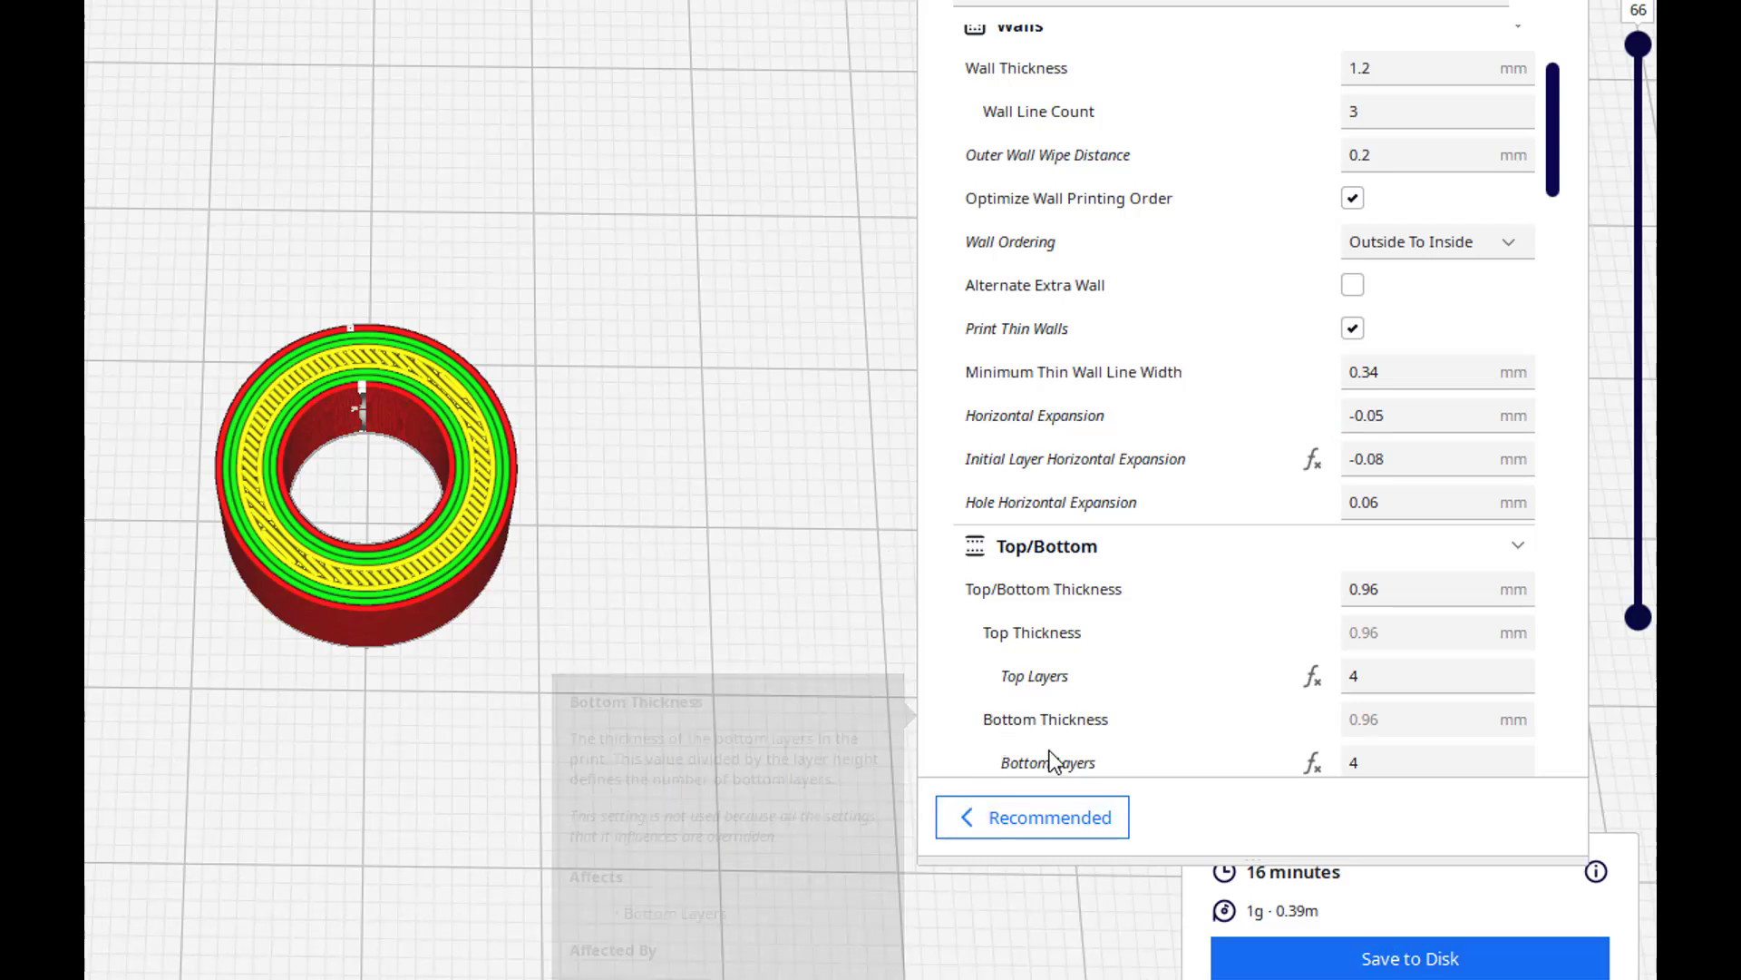
pyautogui.click(1354, 504)
pyautogui.press('BackSpace')
pyautogui.write('2')
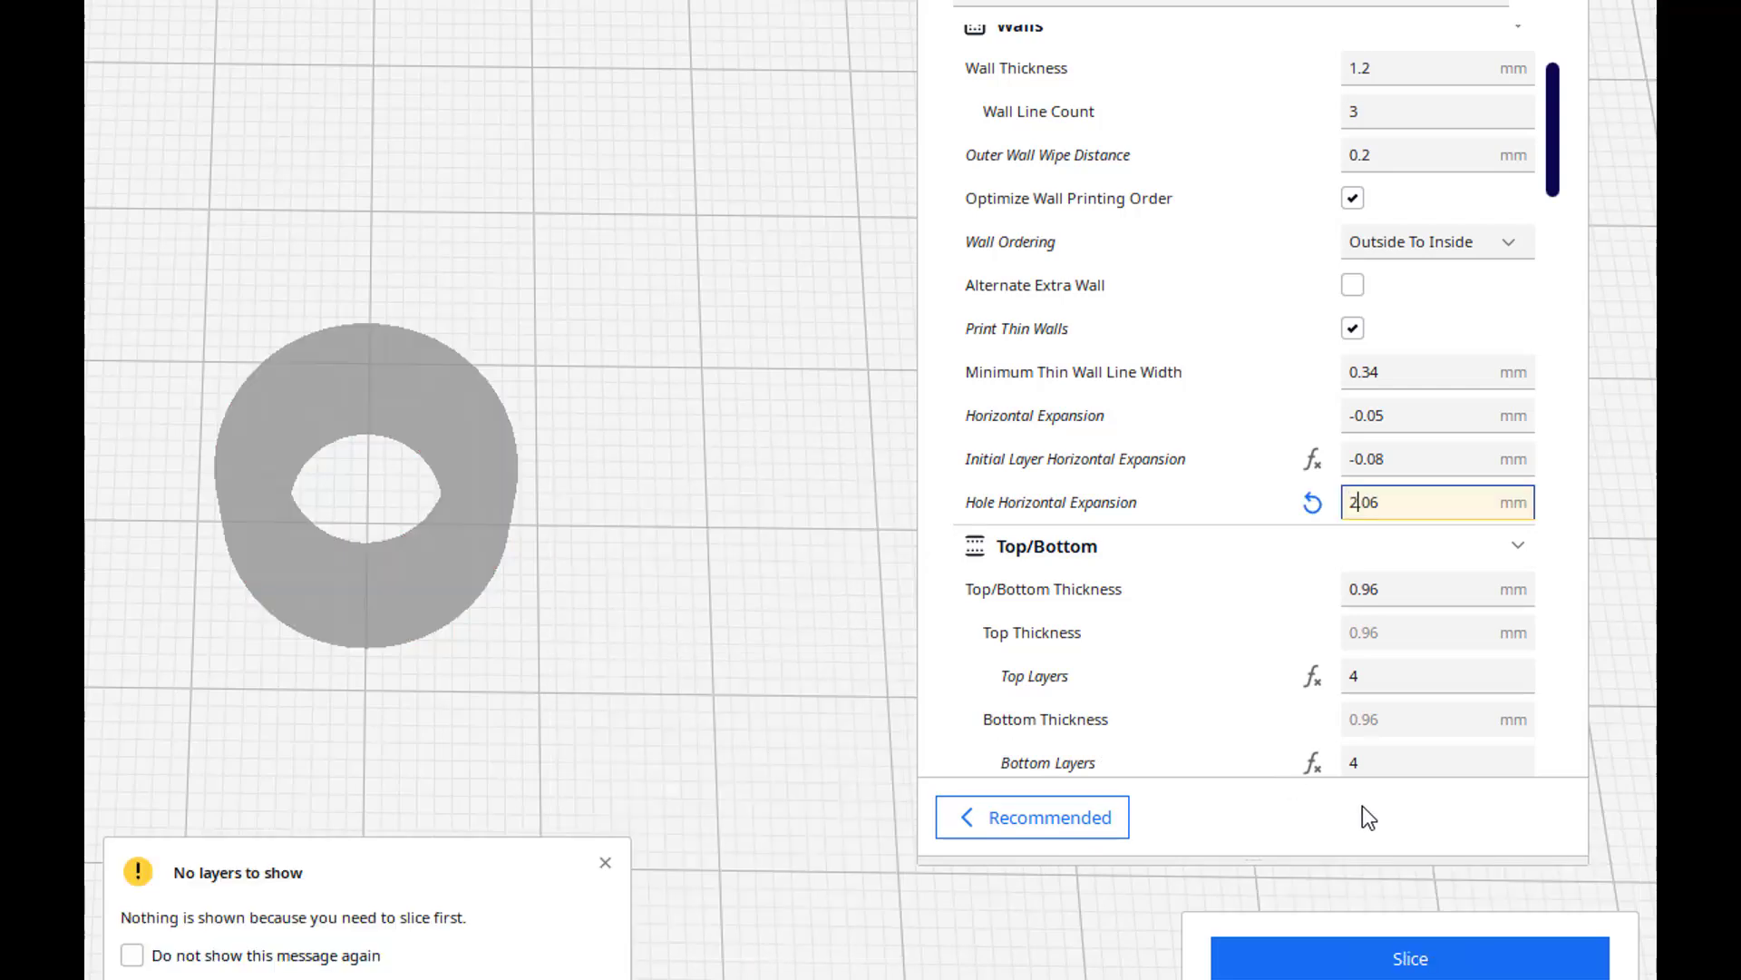
pyautogui.click(1433, 960)
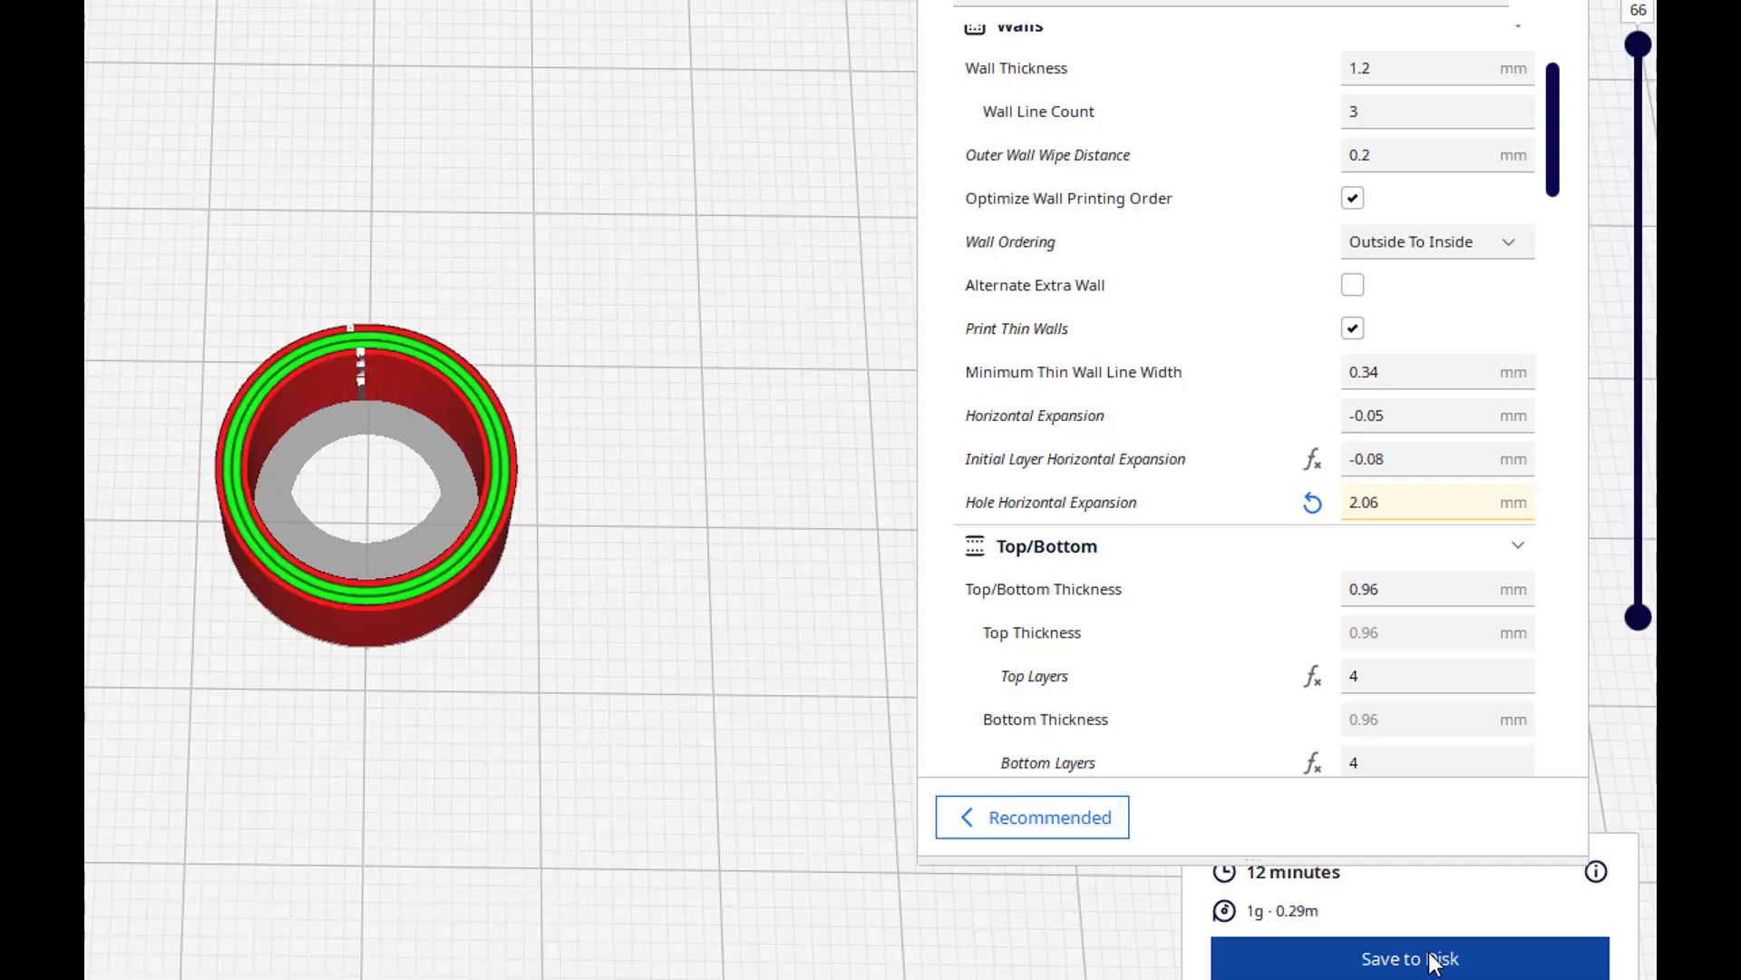
pyautogui.click(1364, 502)
pyautogui.press('BackSpace')
pyautogui.write('0')
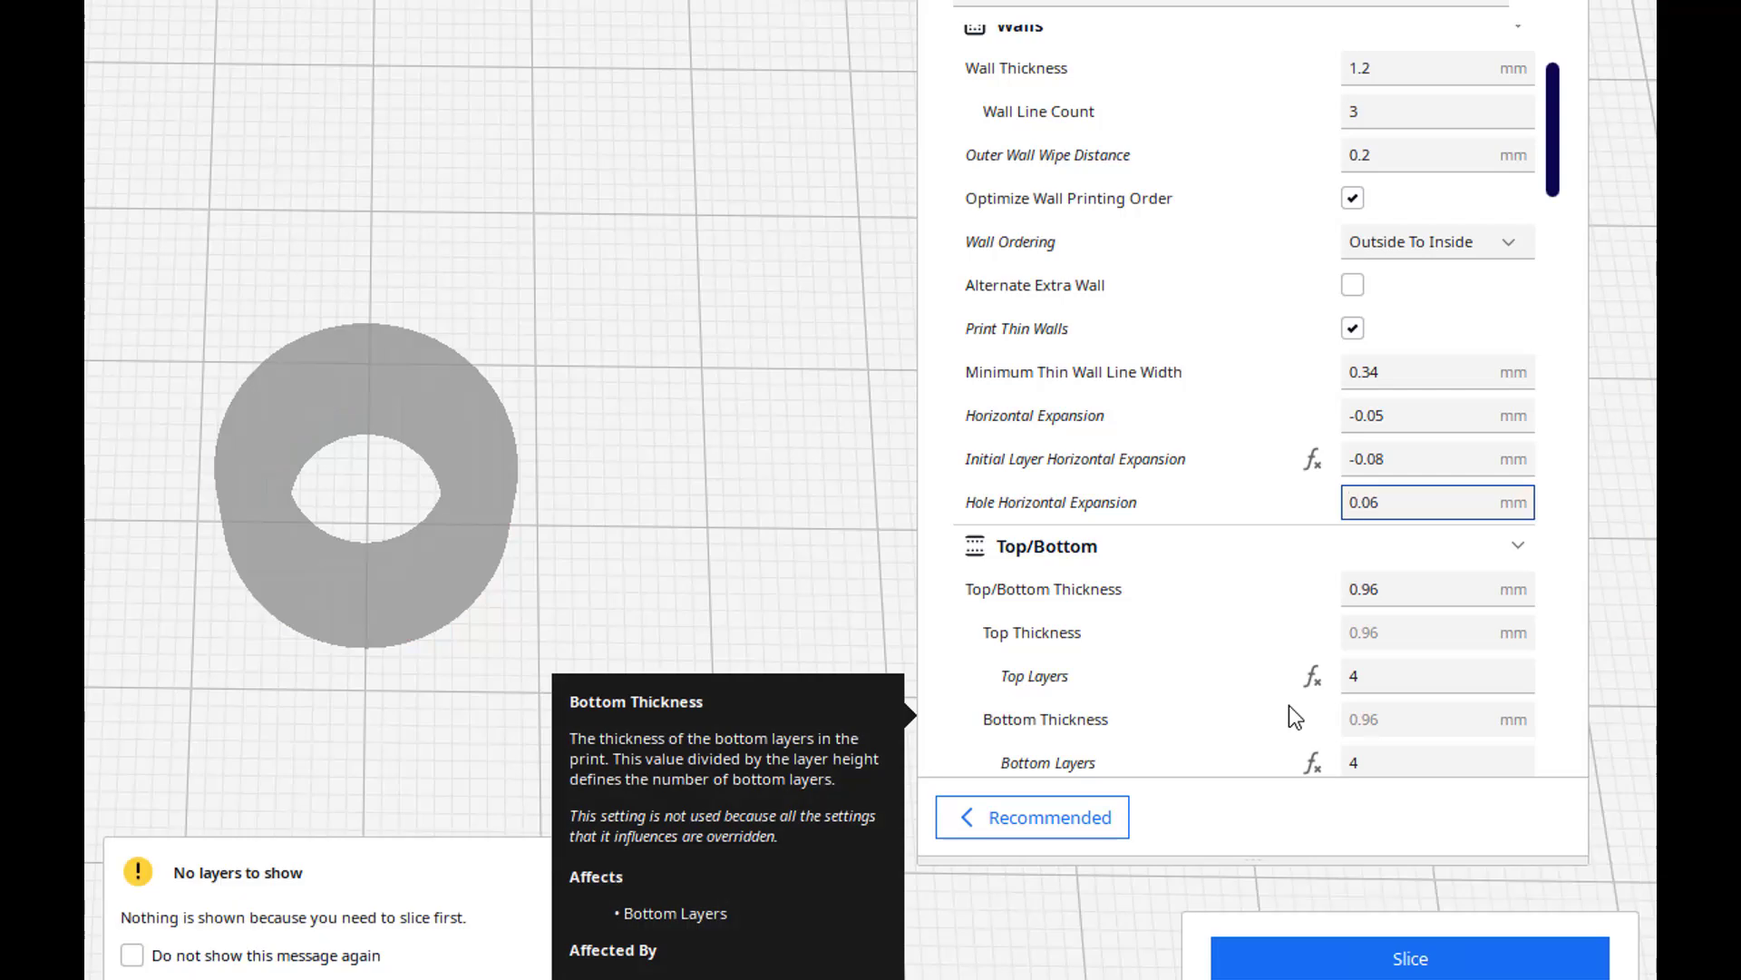
pyautogui.click(1419, 961)
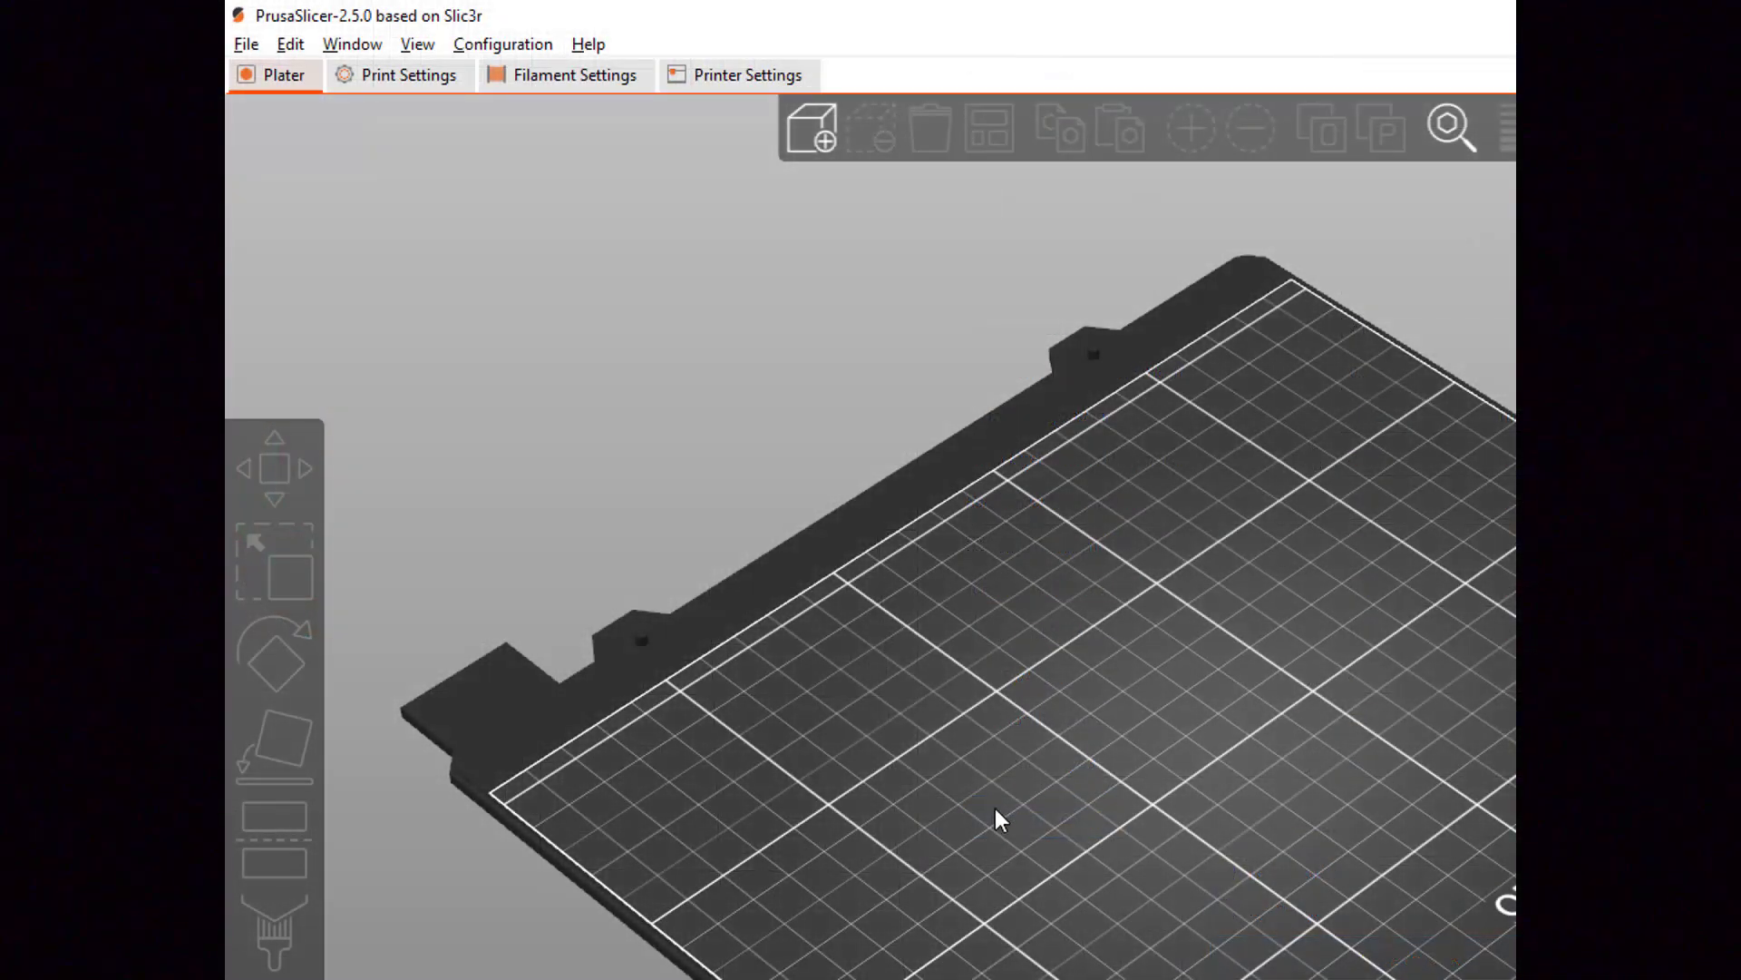
# Show the Advanced print settings of the 0.12mm AuthentiKit 0.065 profile with -0.065/0.065 mm compensation
pyautogui.click(426, 79)
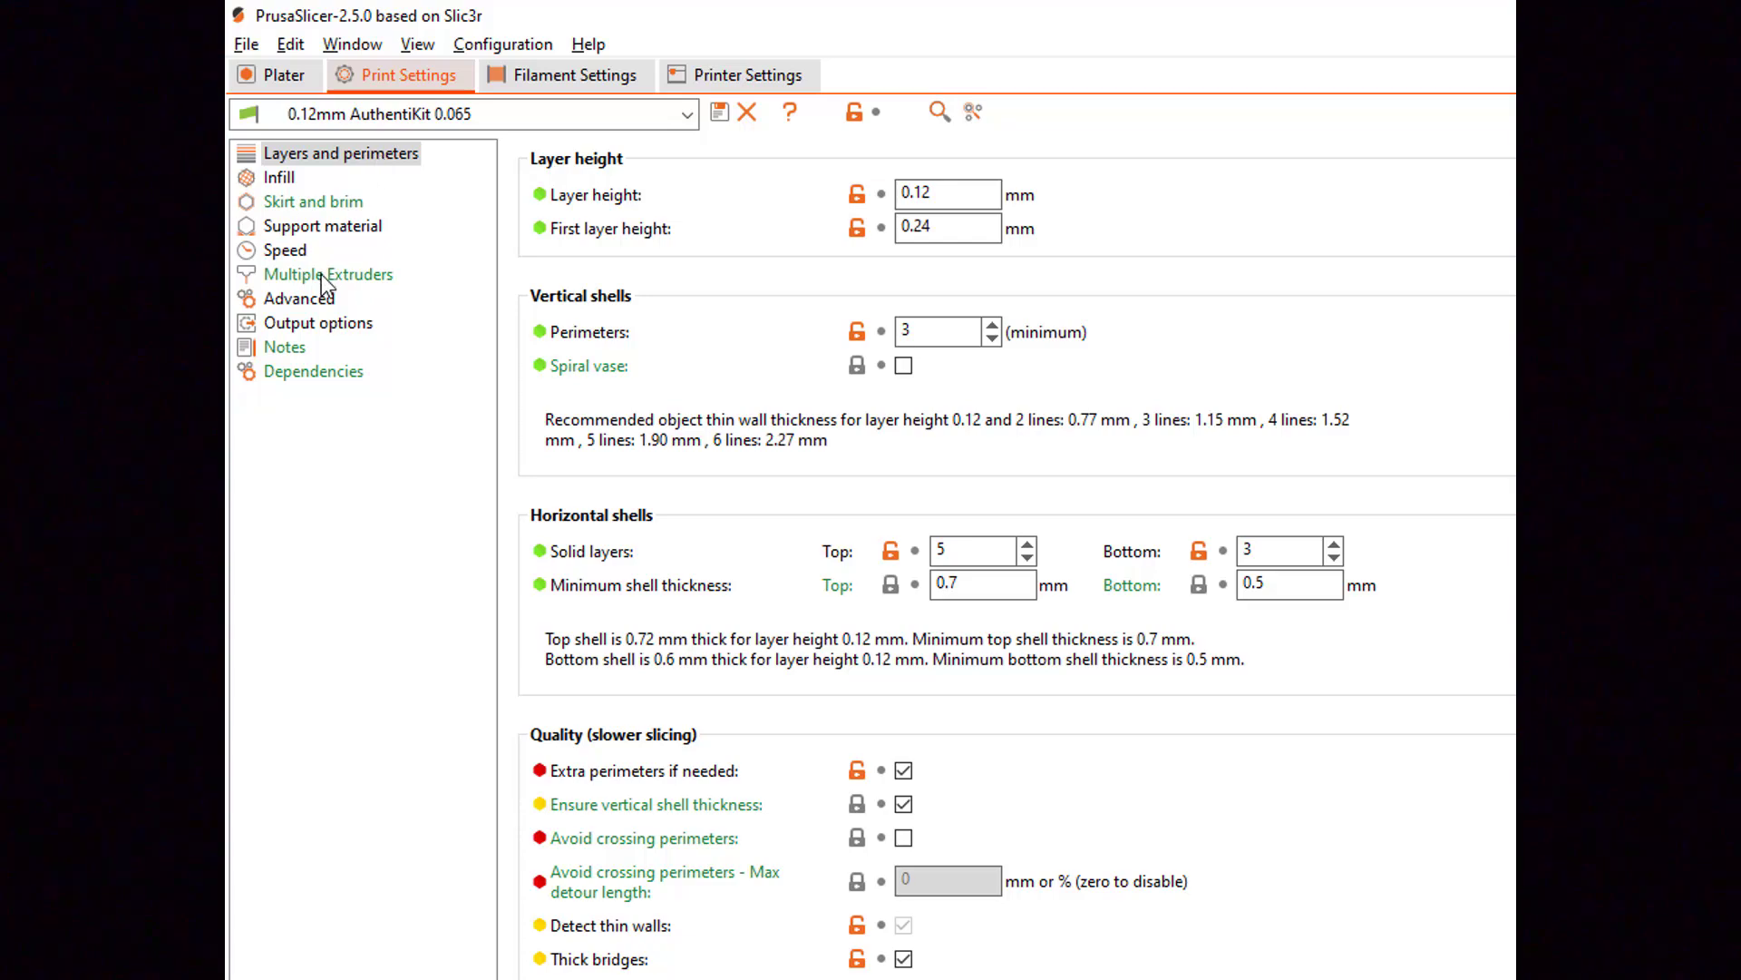
pyautogui.click(308, 305)
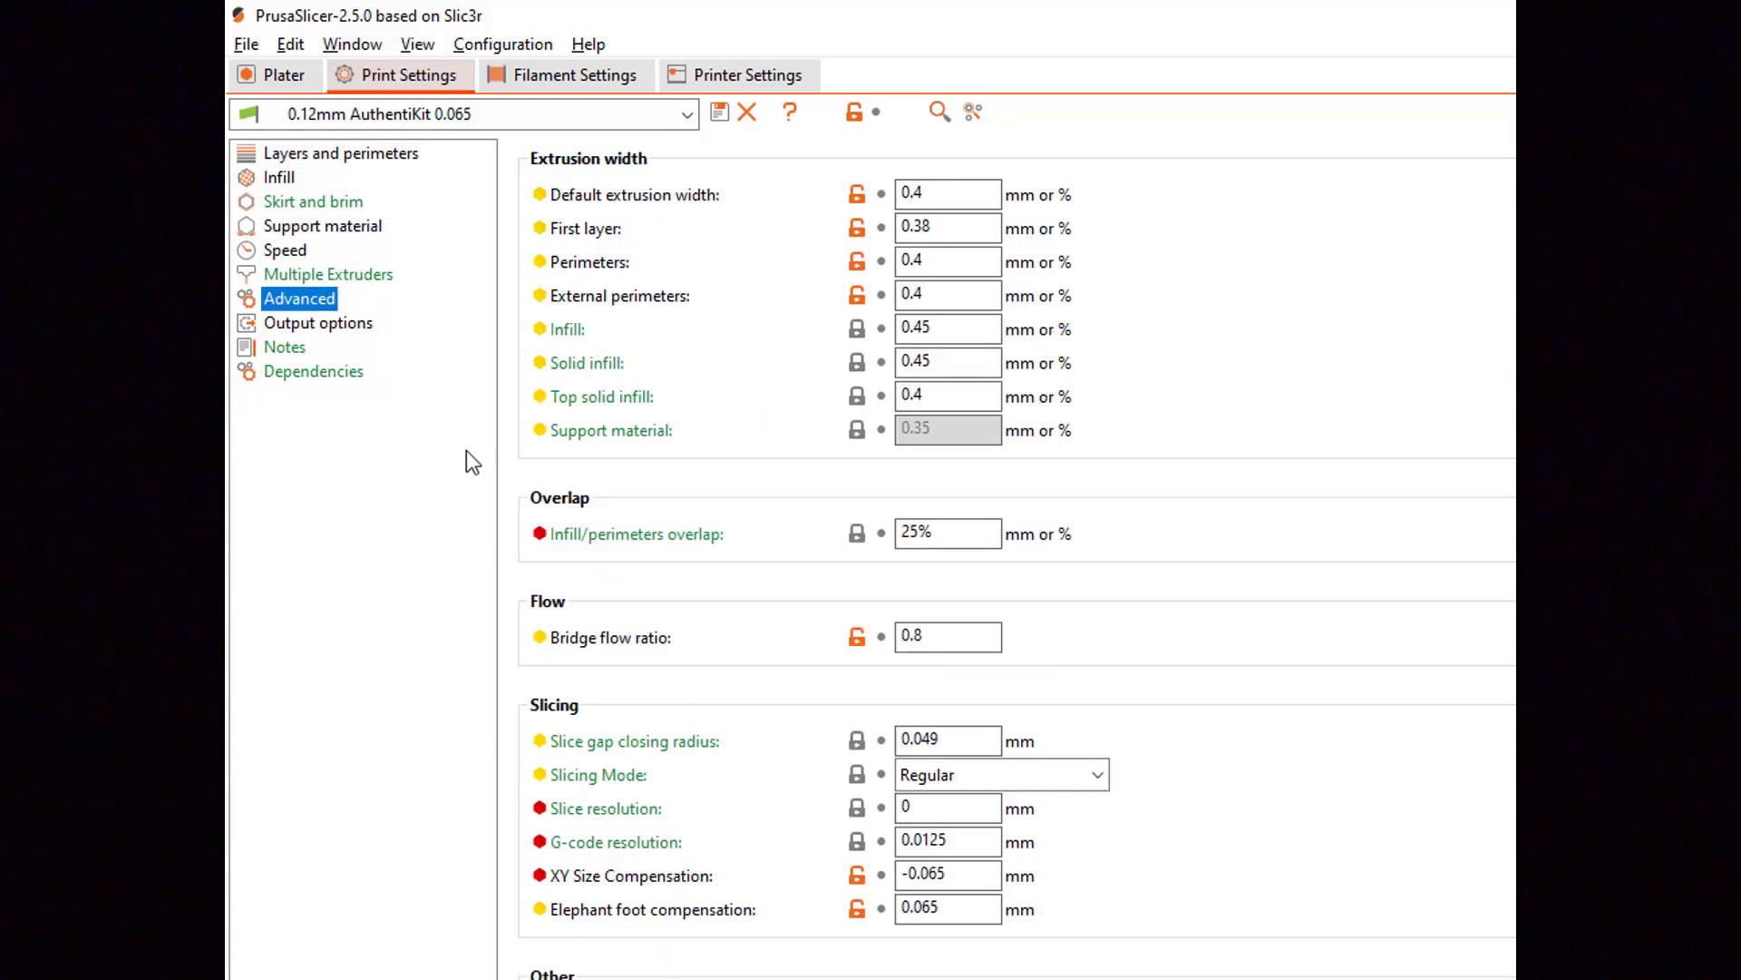
pyautogui.moveTo(620, 883)
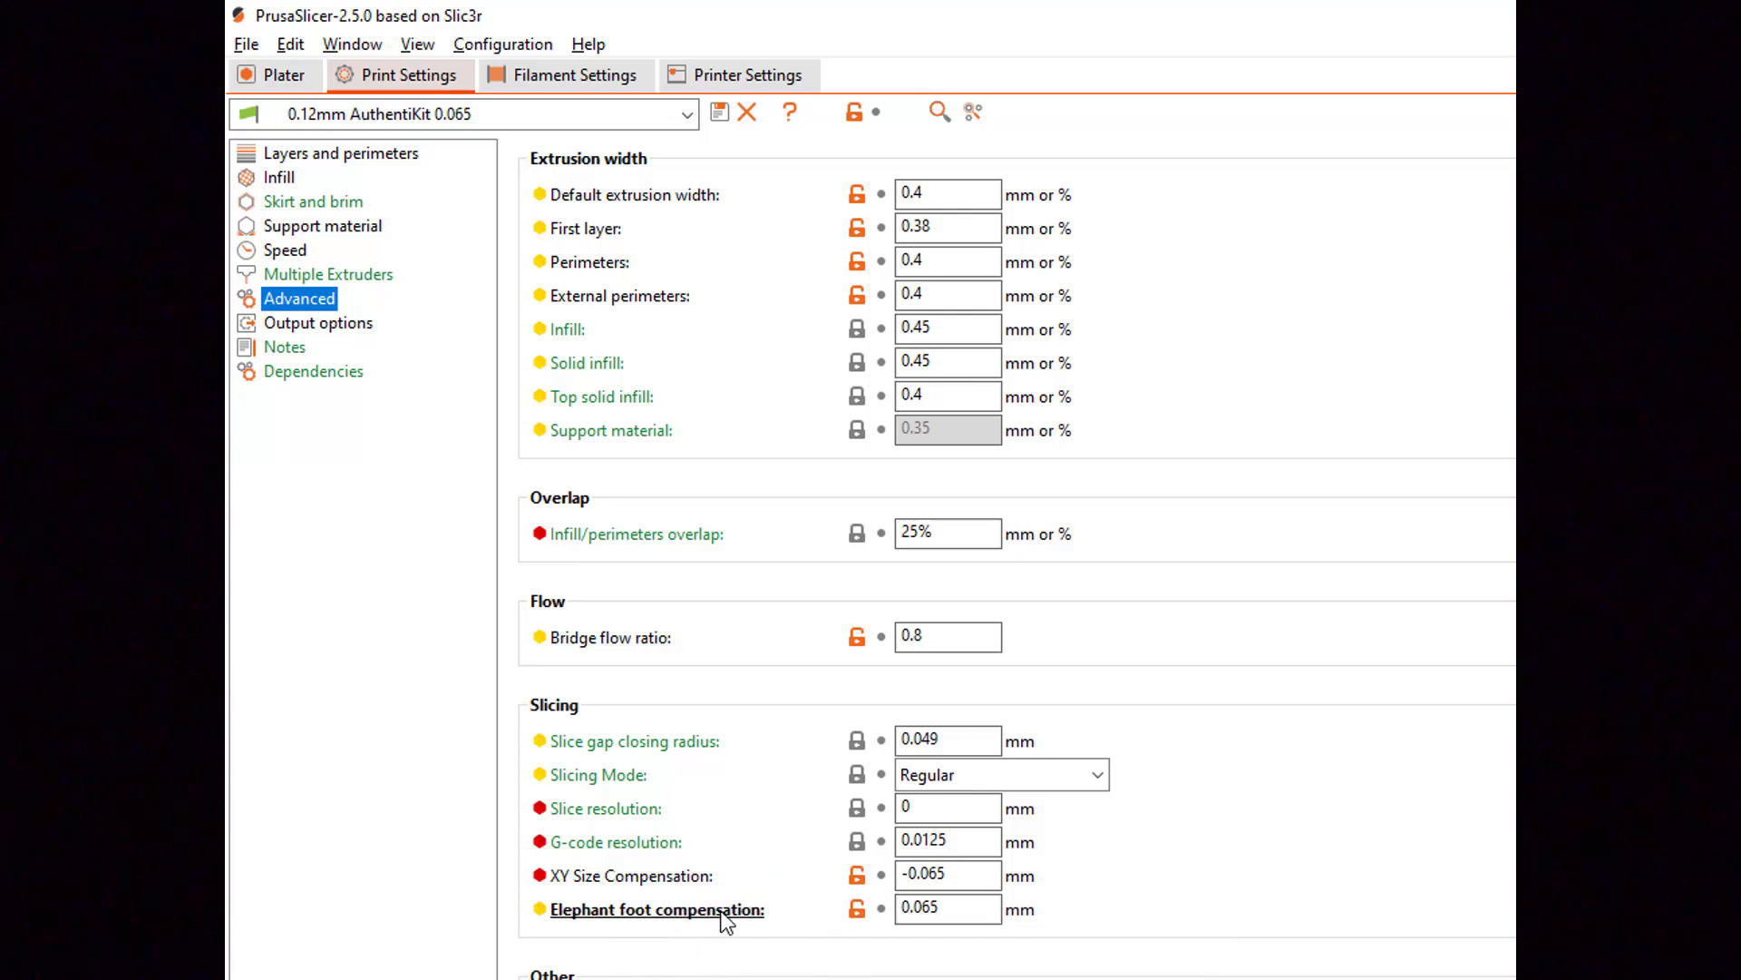
pyautogui.moveTo(972, 911)
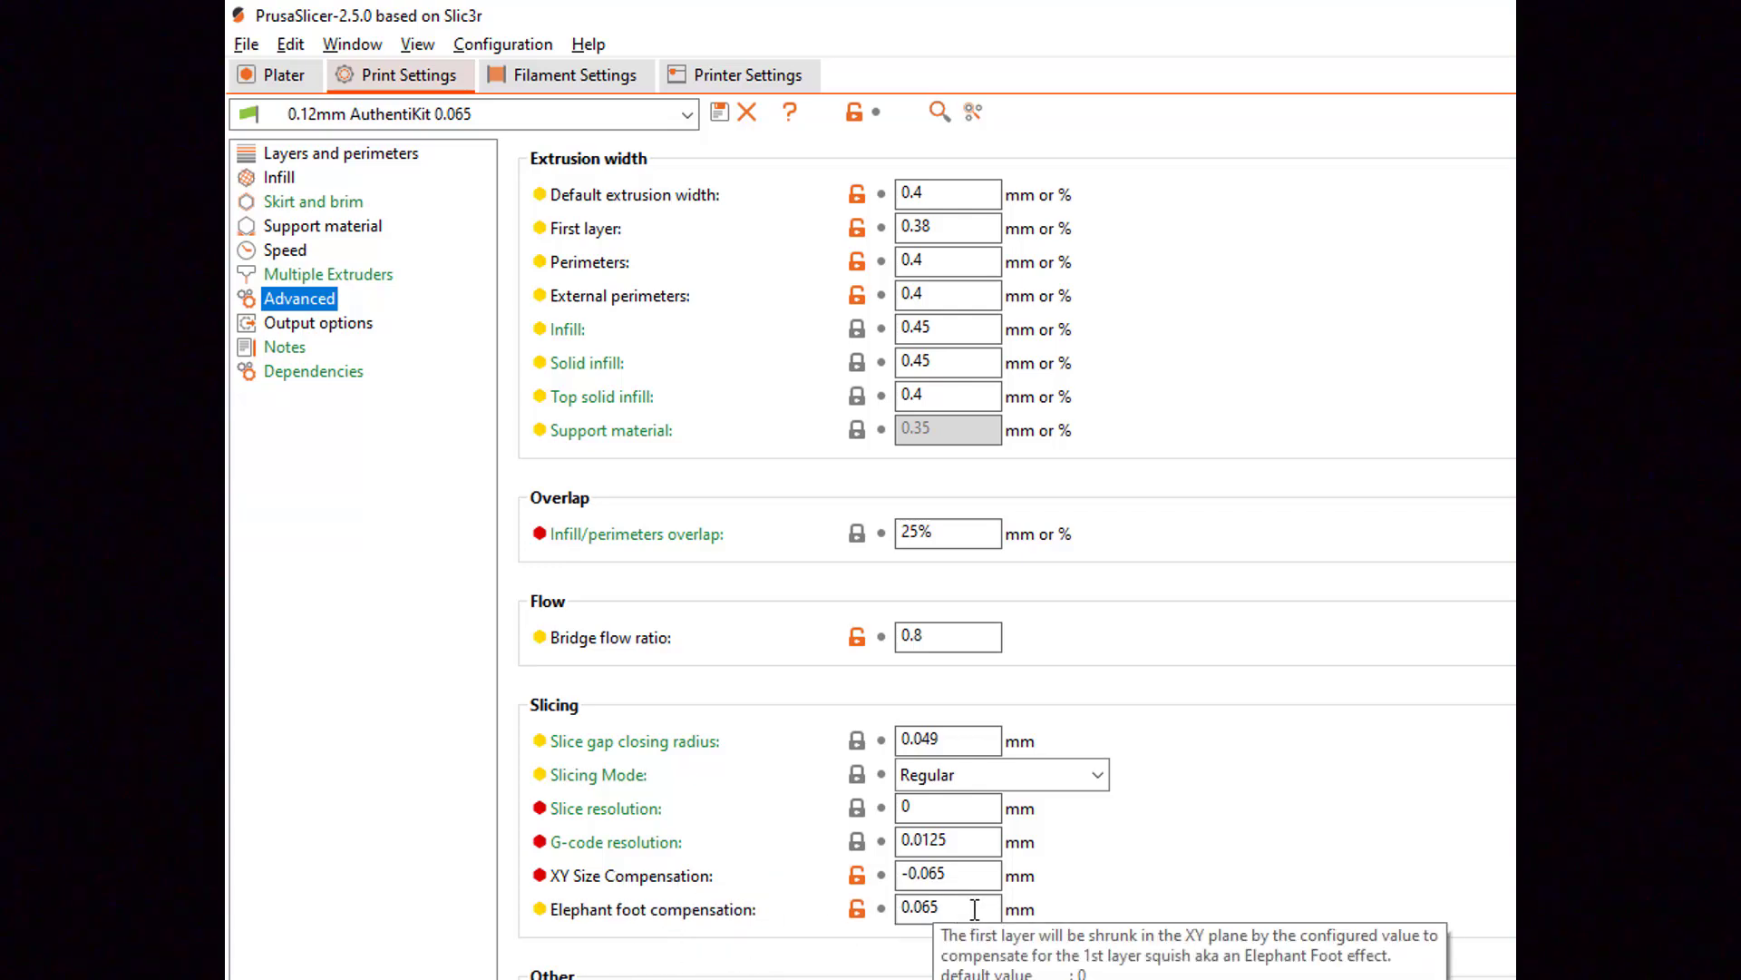